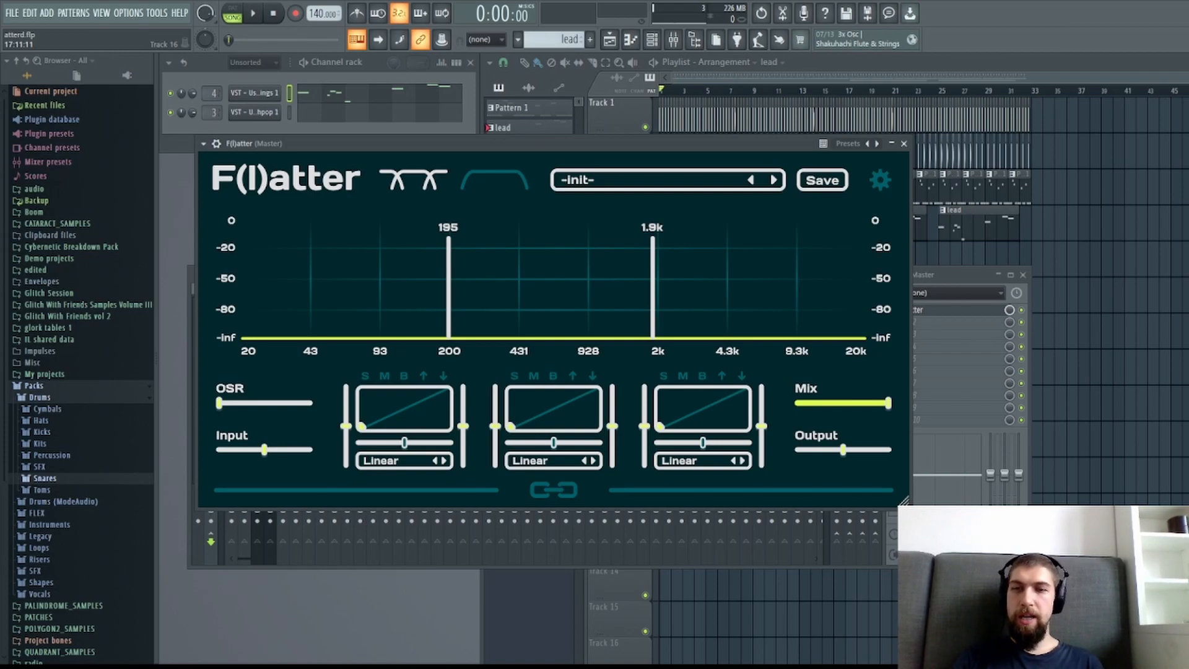
# Close the F(l)atter window and play the opening of the song with the effect disabled on the master.
pyautogui.click(903, 144)
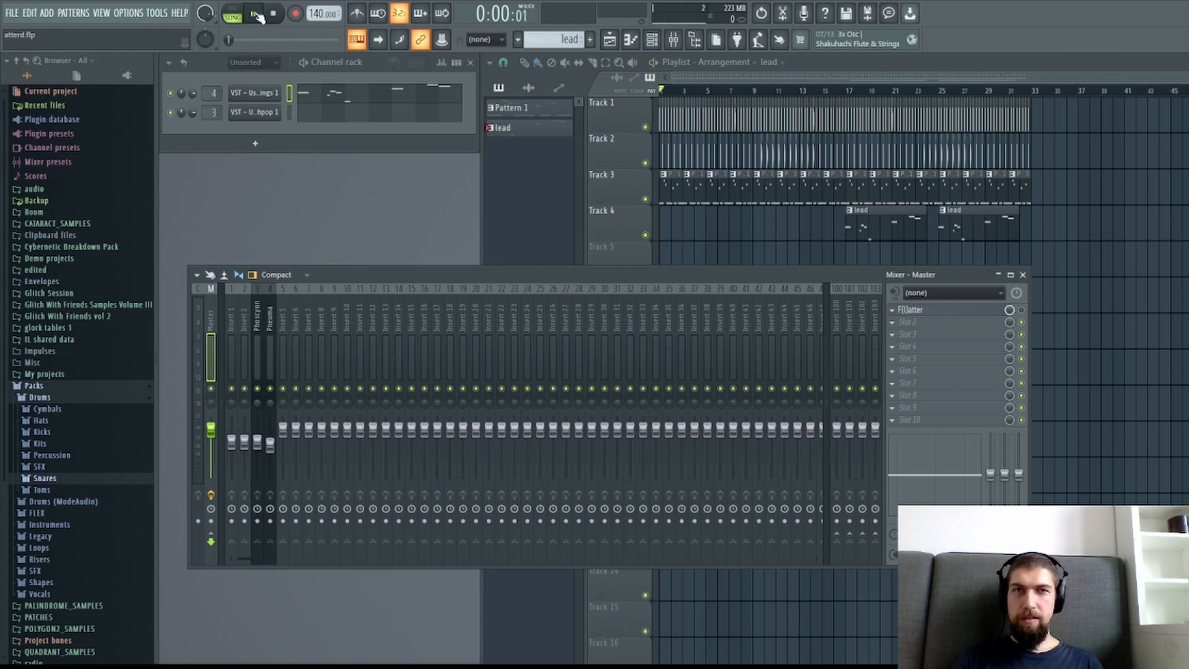
pyautogui.click(255, 14)
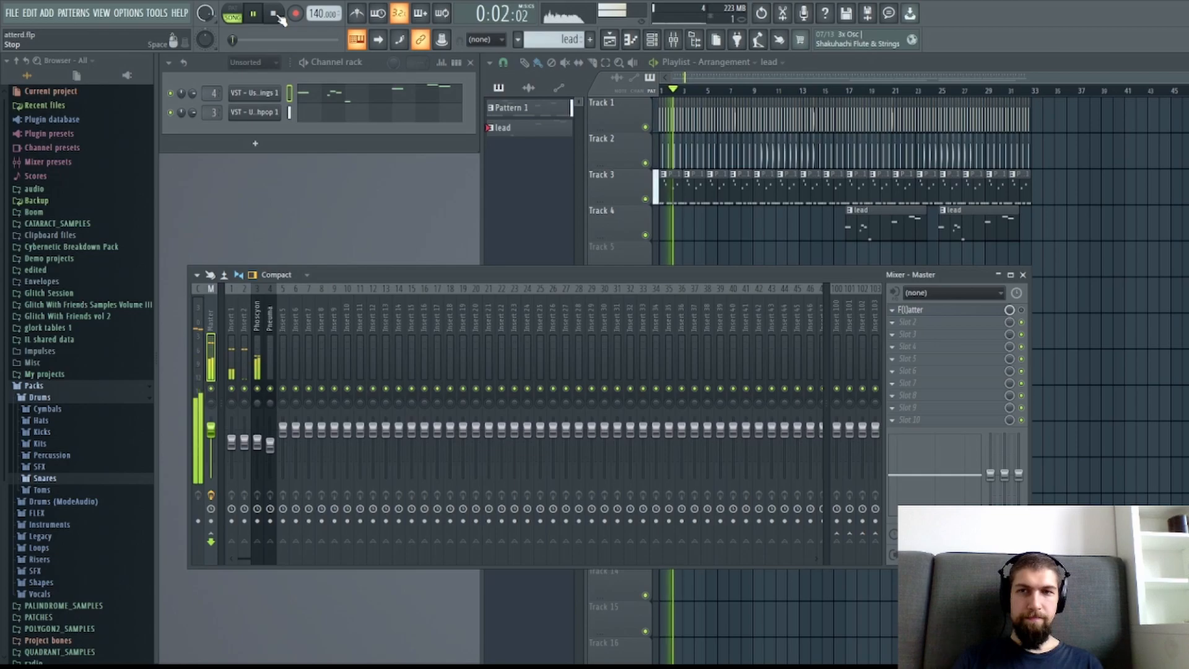
pyautogui.click(276, 16)
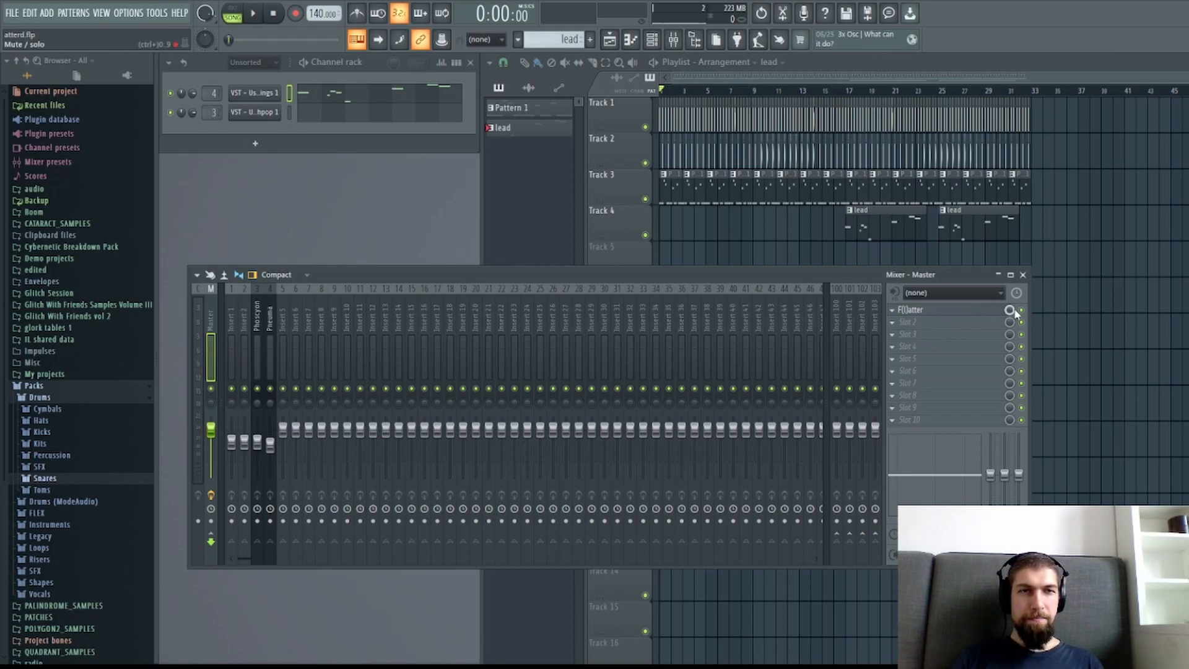
# Enable and reopen F(l)atter on the master, solo its low band and start playing the song.
pyautogui.click(983, 317)
pyautogui.moveTo(484, 148); pyautogui.dragTo(504, 198)
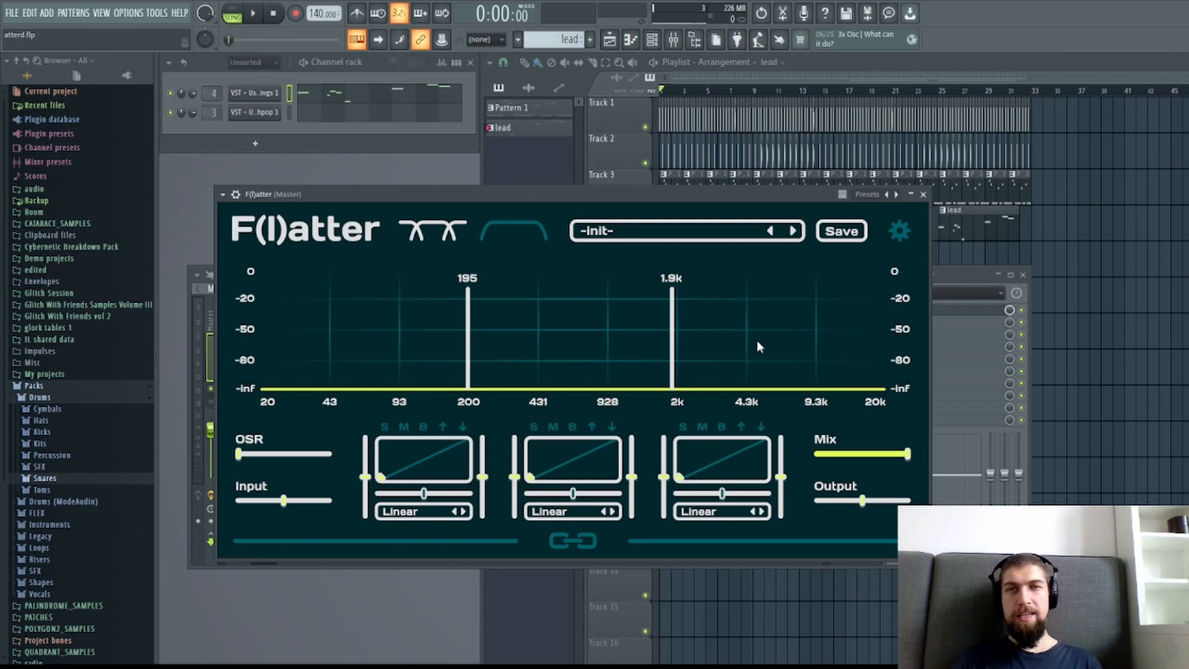
pyautogui.moveTo(635, 198); pyautogui.dragTo(664, 191)
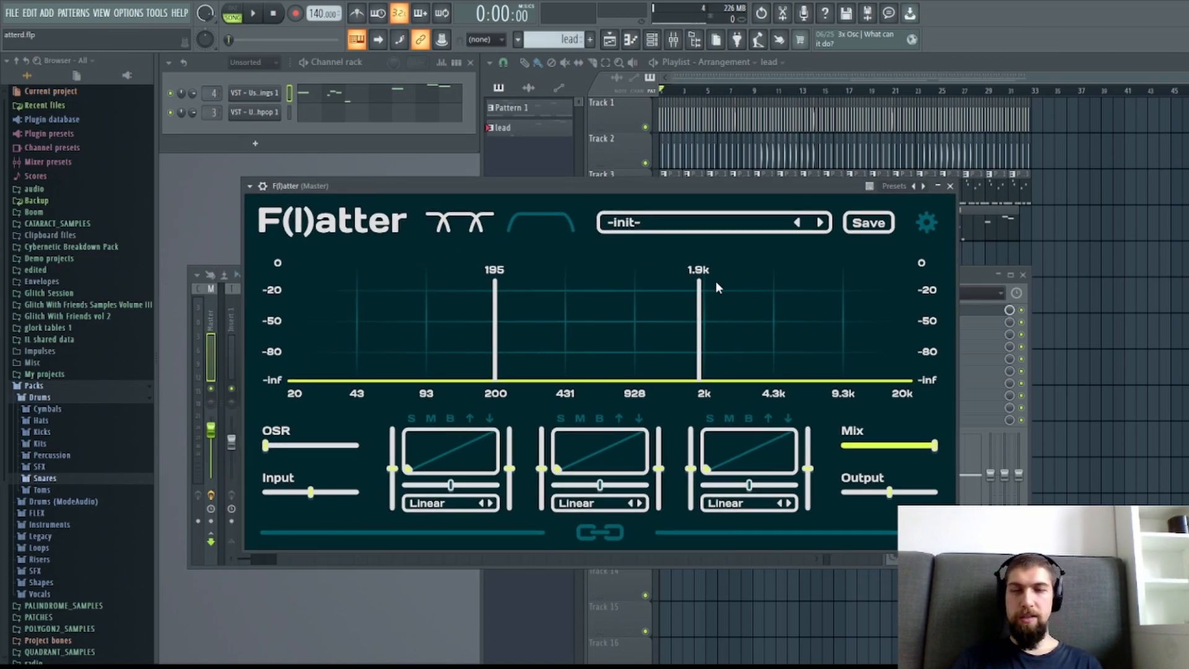
pyautogui.moveTo(670, 194); pyautogui.dragTo(680, 196)
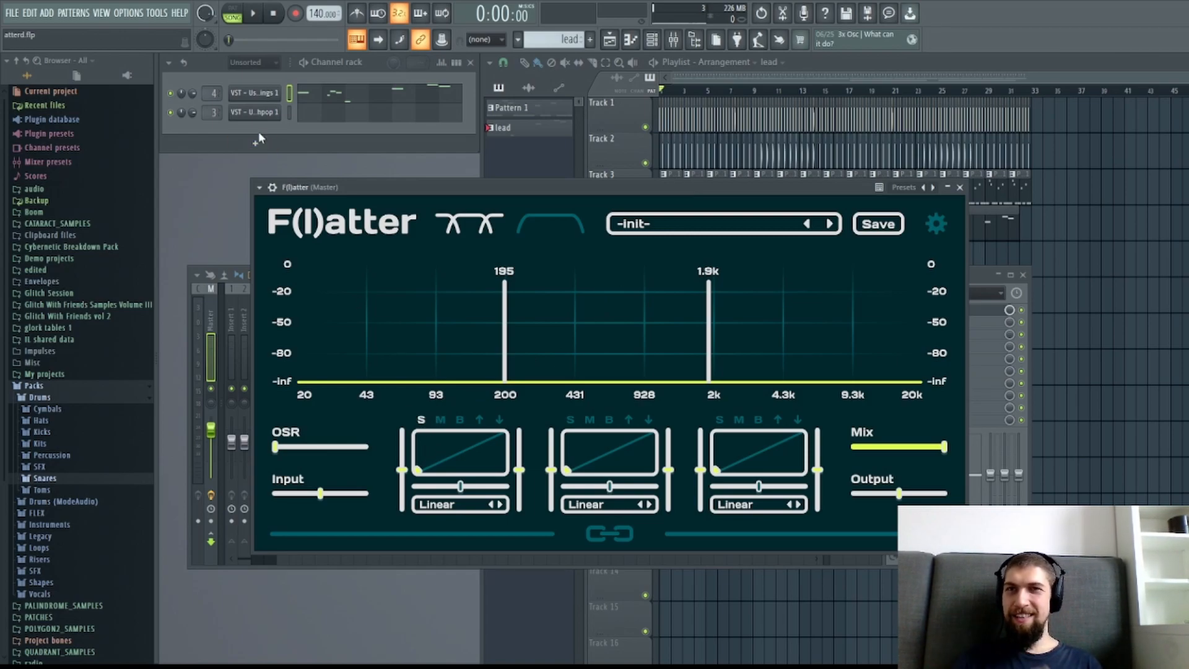
pyautogui.click(249, 17)
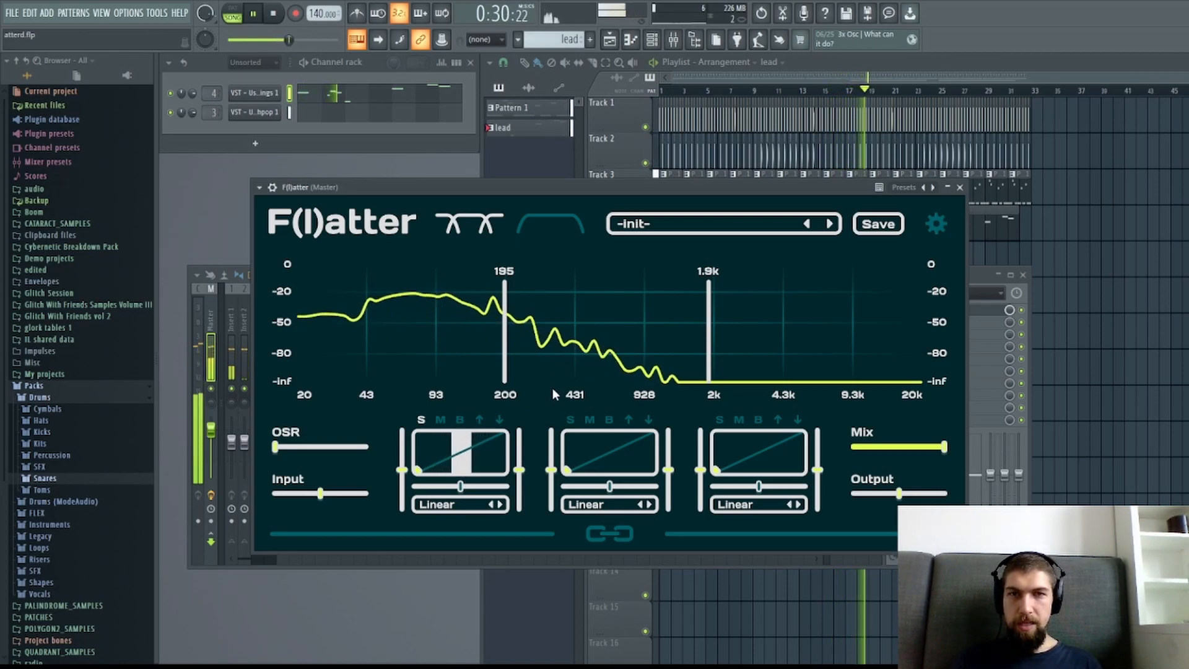
# Try the Wobbly distortion on the low band, varying its drive and setting its mix to about 0.84.
pyautogui.click(554, 314)
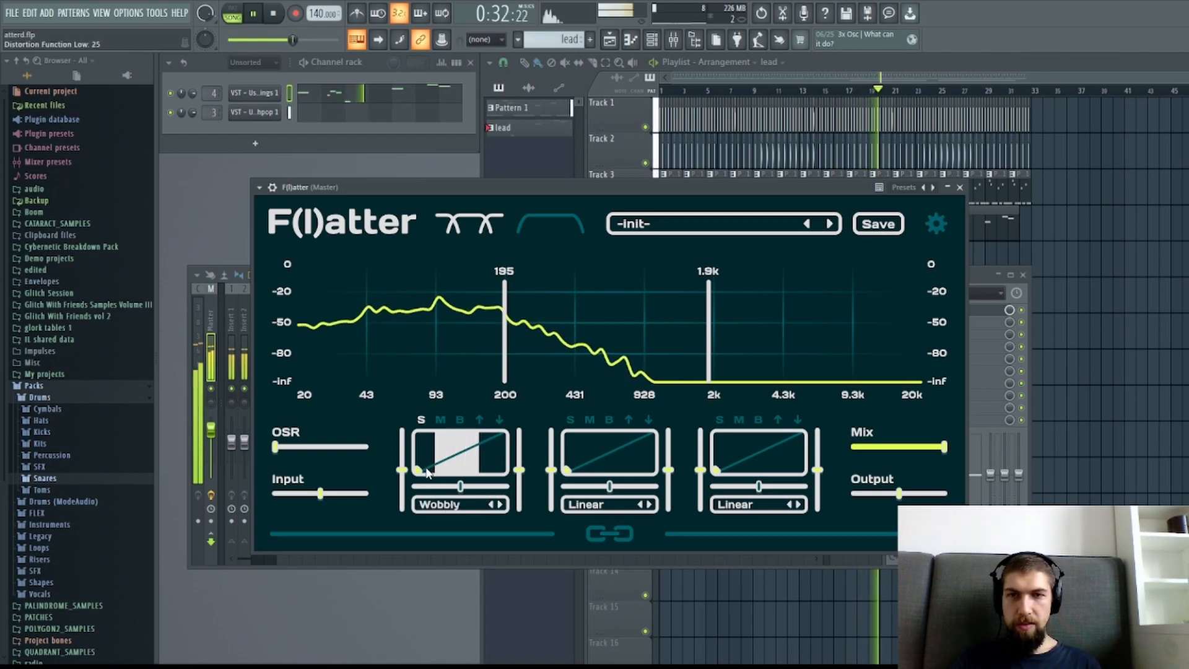
pyautogui.moveTo(418, 469); pyautogui.dragTo(472, 442)
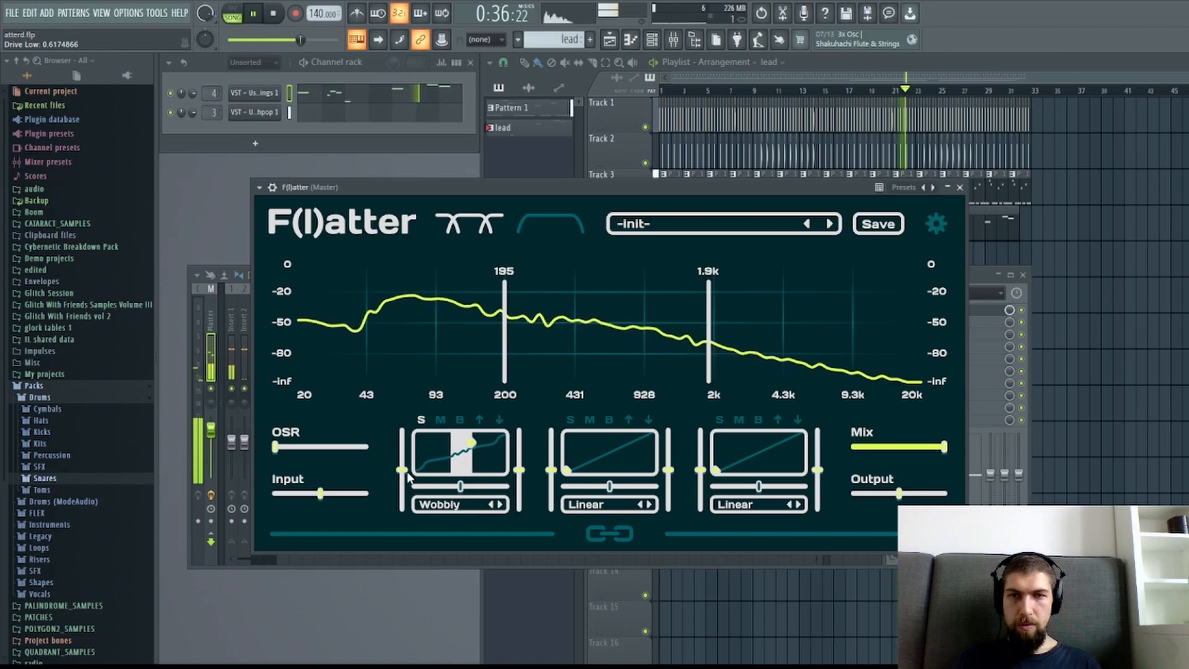
pyautogui.click(479, 420)
pyautogui.moveTo(468, 448); pyautogui.dragTo(438, 444)
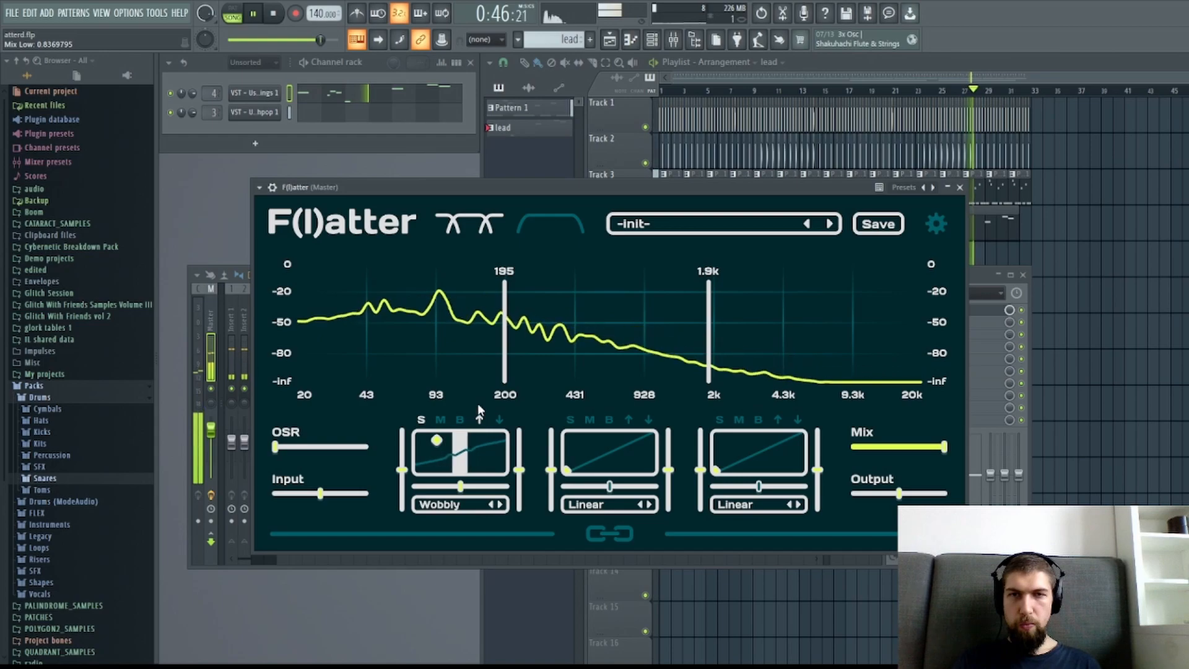
# Switch the low band to Wavy with near-maximum mix, and process only attacks with a dynamics sensitivity of about 0.85.
pyautogui.click(543, 385)
pyautogui.moveTo(436, 439); pyautogui.dragTo(480, 432)
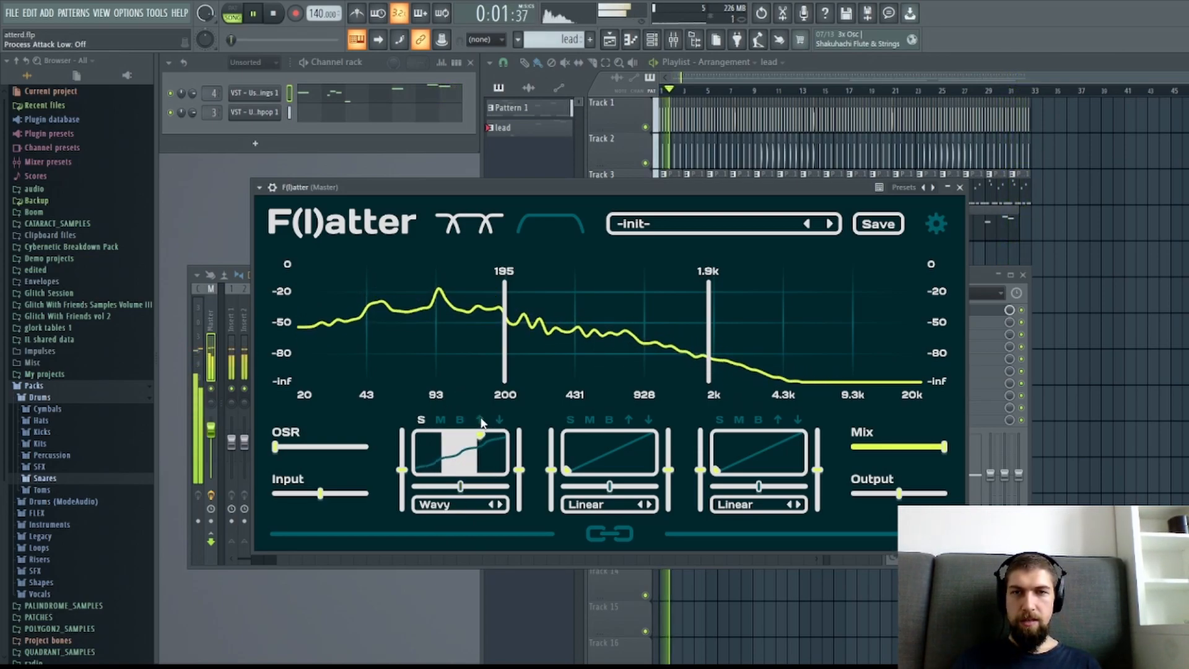
pyautogui.click(480, 421)
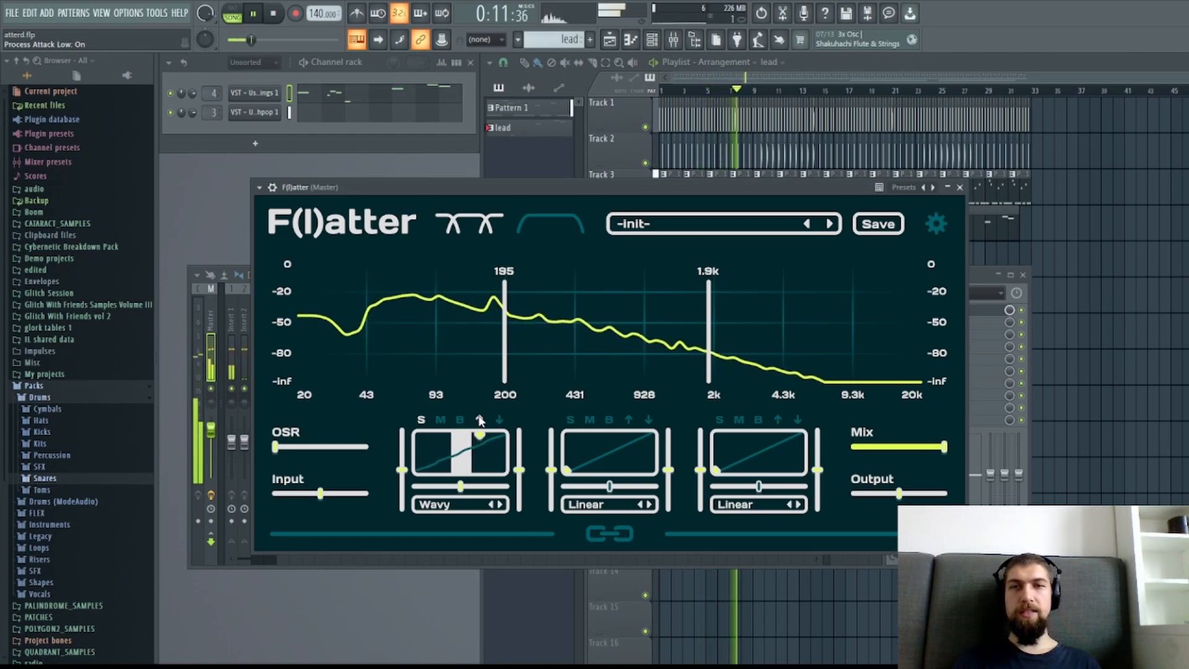
pyautogui.click(279, 18)
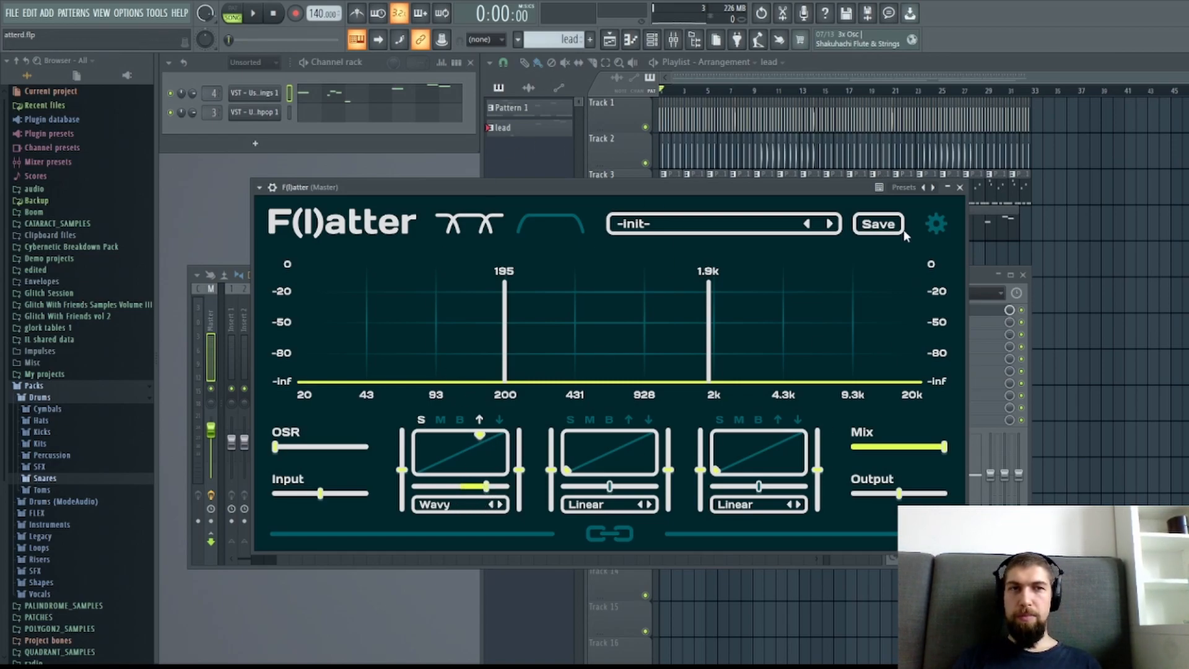
# Play the song and reduce the low band's mix to about 0.70.
pyautogui.moveTo(771, 187); pyautogui.dragTo(768, 378)
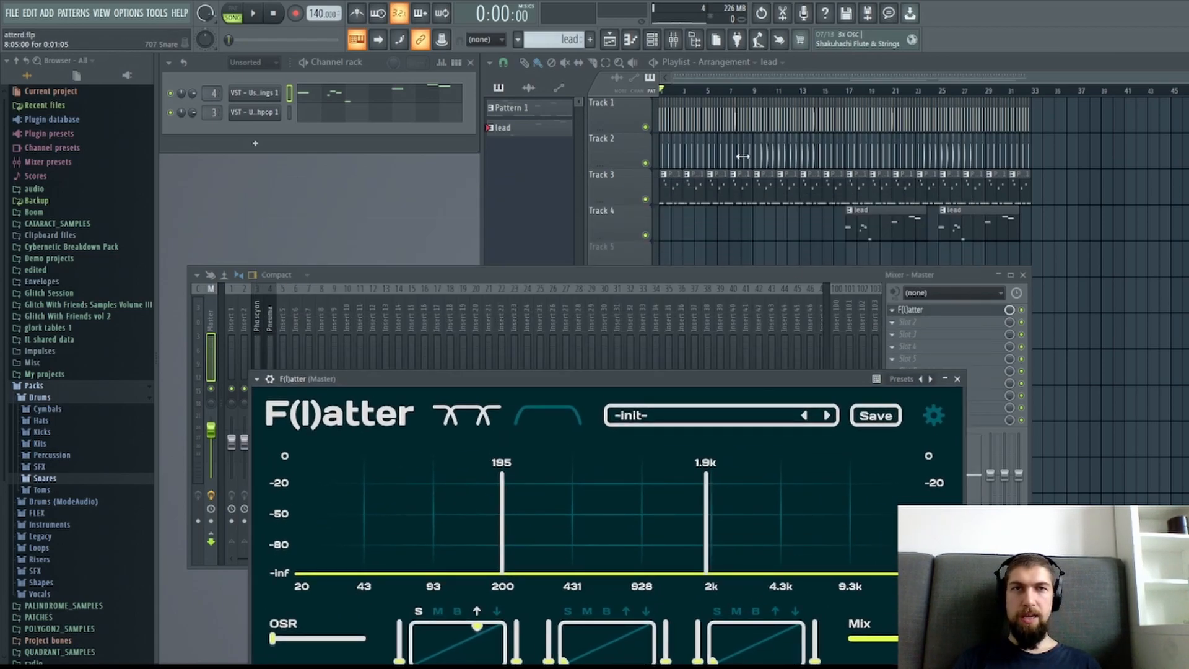
pyautogui.moveTo(624, 368); pyautogui.dragTo(638, 162)
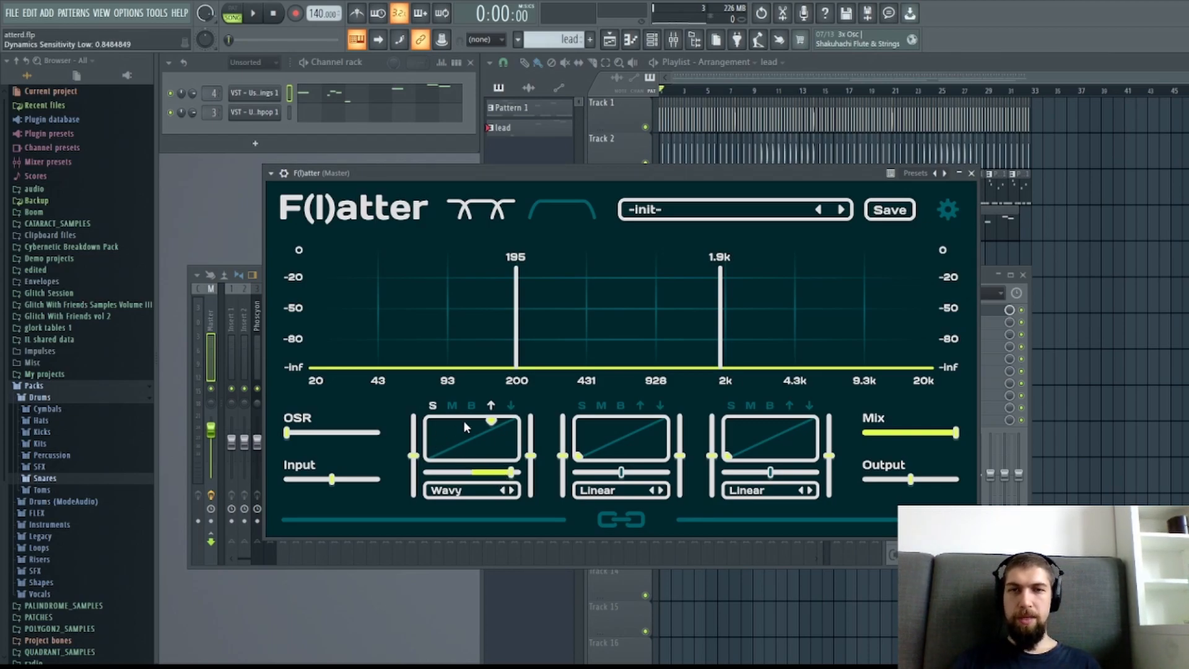
pyautogui.press('space')
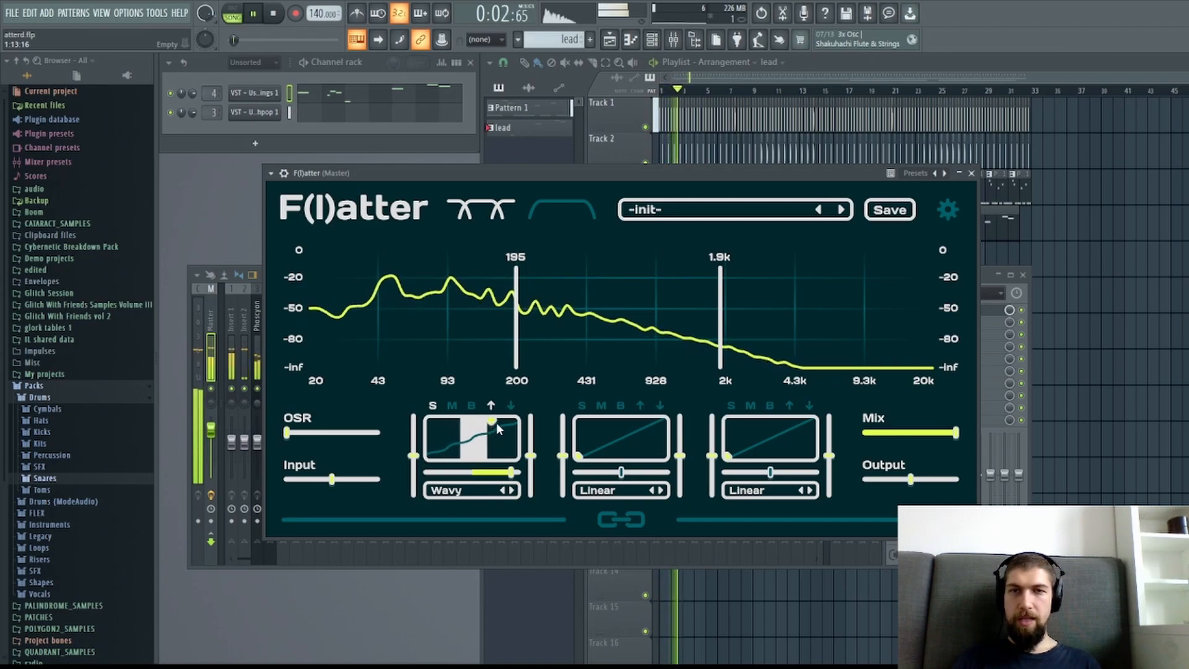
pyautogui.moveTo(496, 422)
pyautogui.mouseDown()
pyautogui.moveTo(470, 421)
pyautogui.moveTo(440, 446)
pyautogui.moveTo(431, 408)
pyautogui.moveTo(492, 404)
pyautogui.moveTo(486, 437)
pyautogui.moveTo(494, 408)
pyautogui.mouseUp()
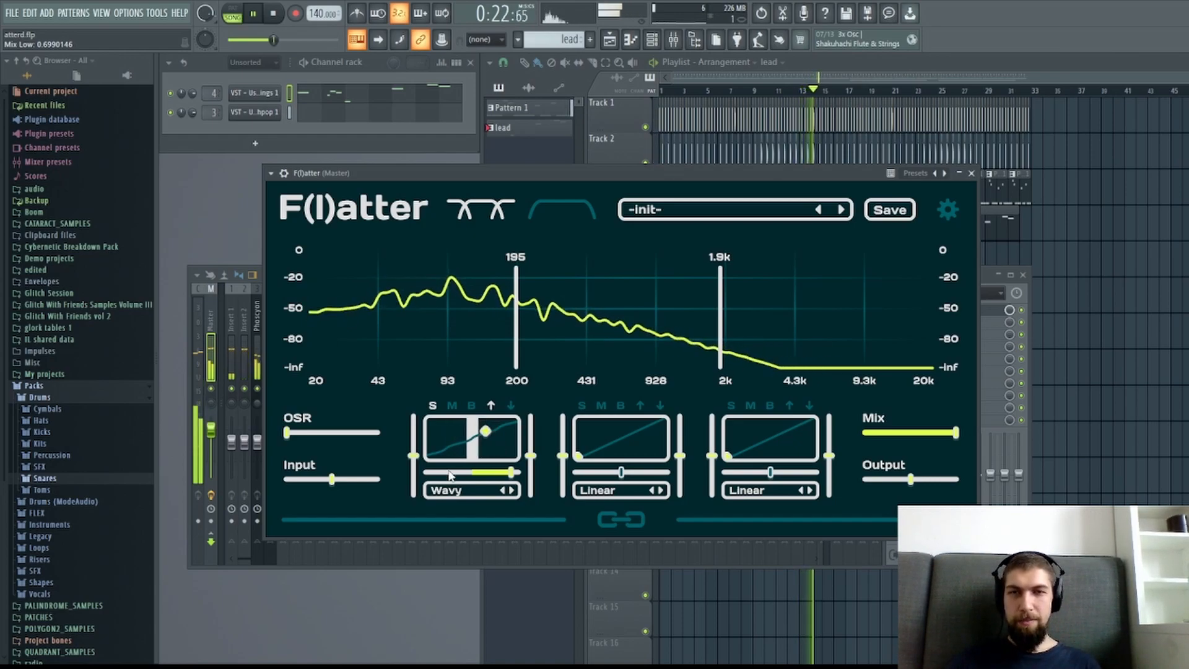
pyautogui.press('space')
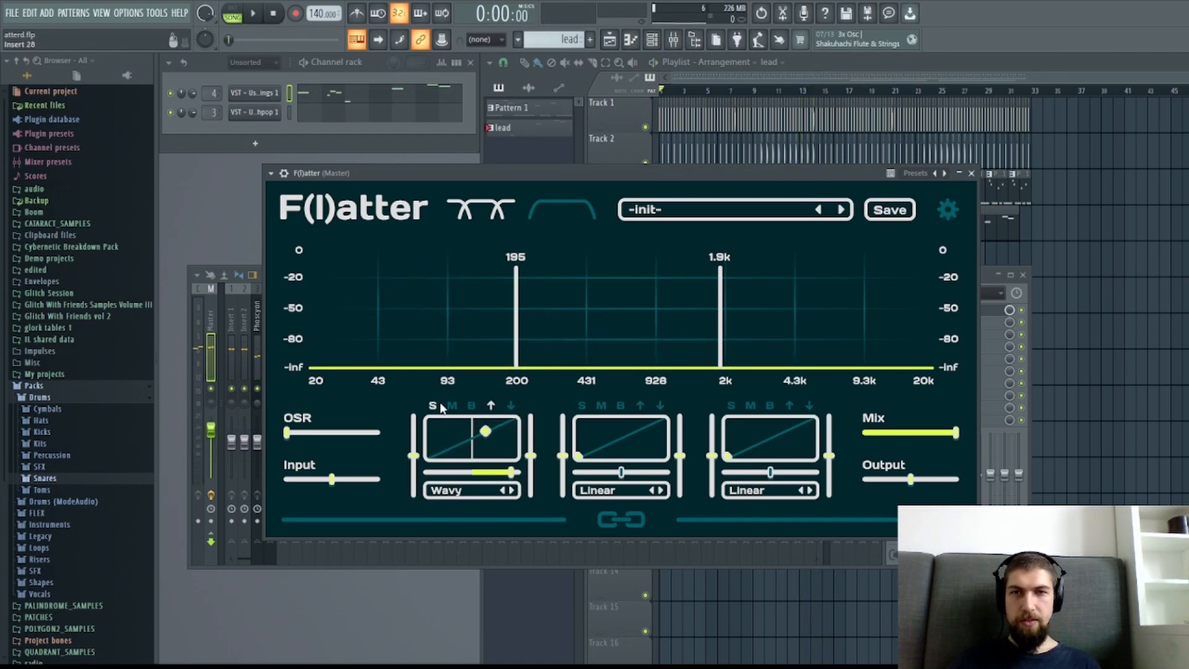
# Compare the low band's bypassed and processed sound during playback, first soloed and then unsoloed within the full mix.
pyautogui.press('space')
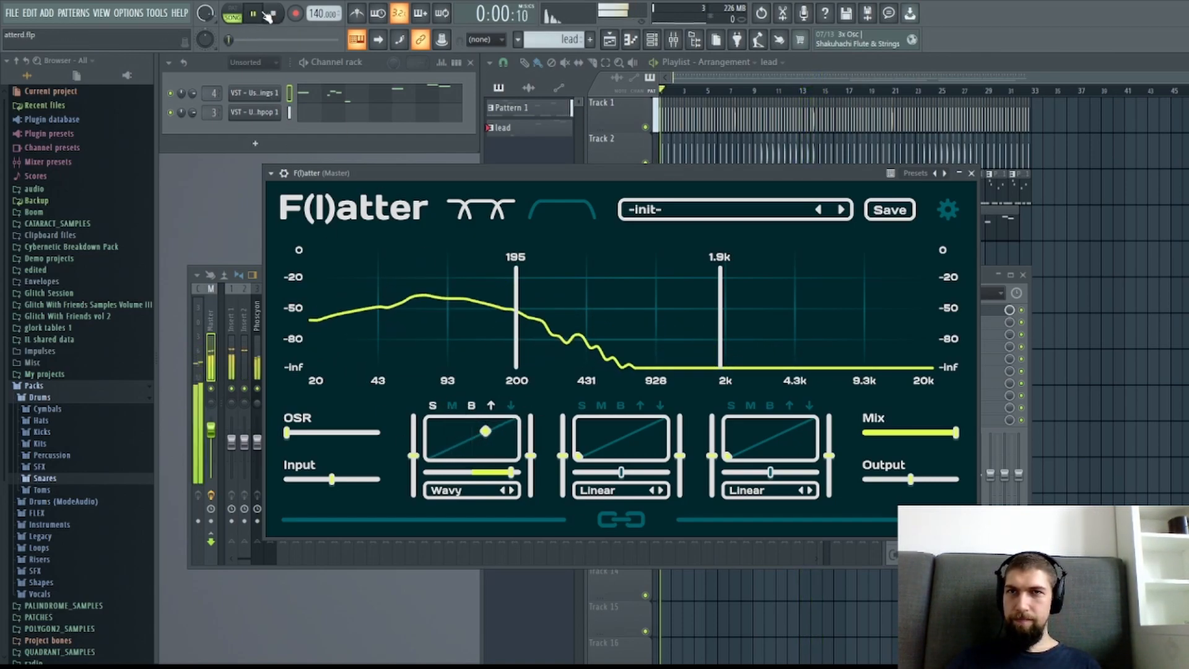
pyautogui.click(470, 406)
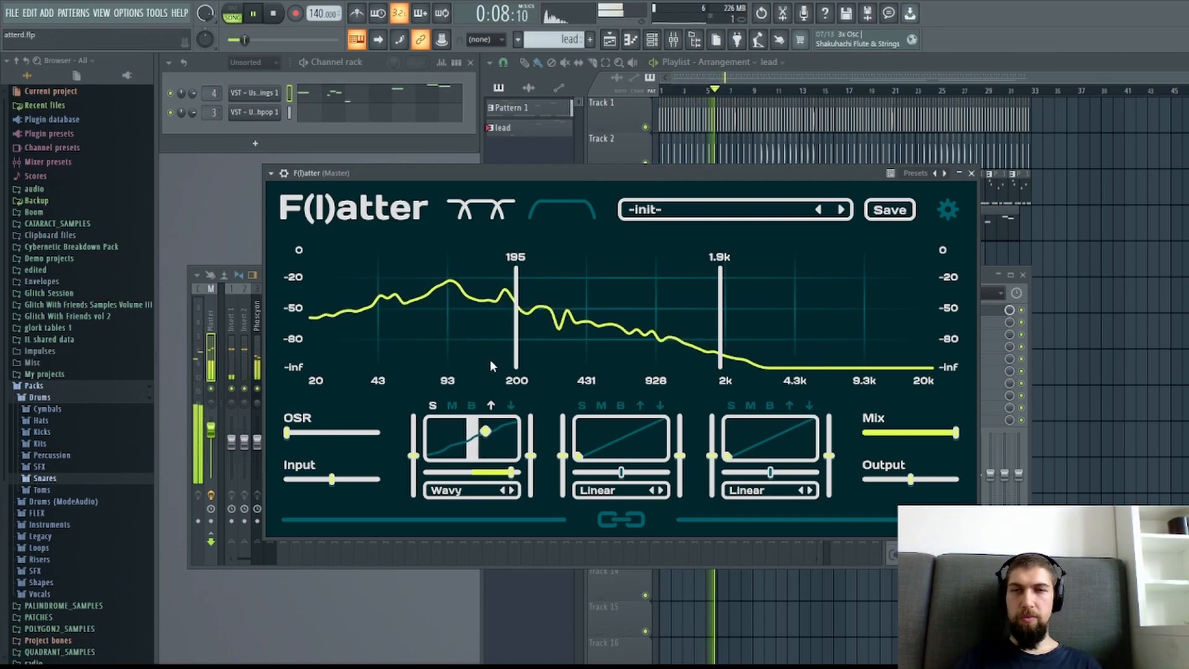
pyautogui.click(434, 406)
pyautogui.click(471, 406)
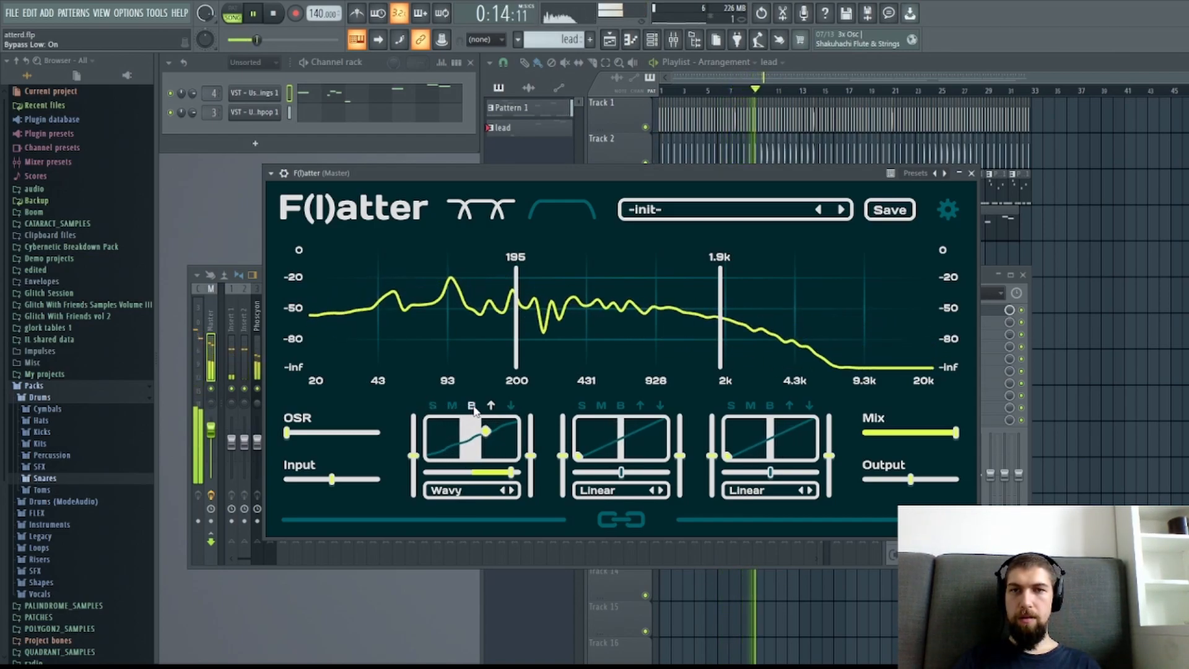
pyautogui.click(473, 407)
pyautogui.click(471, 406)
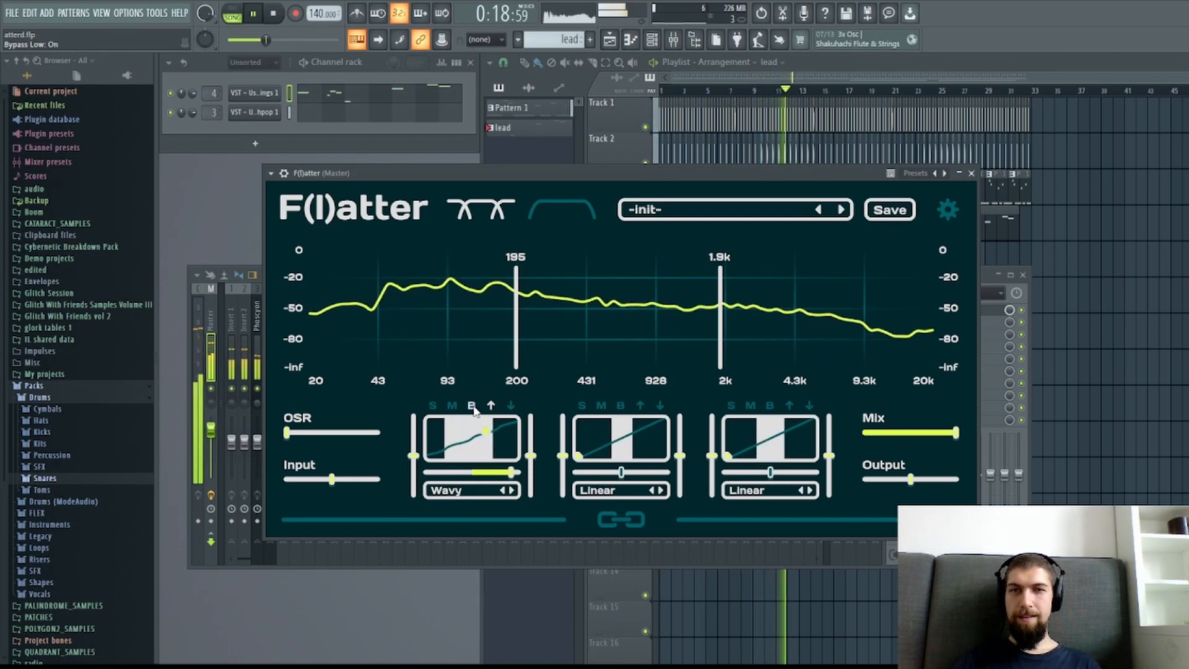
pyautogui.click(275, 15)
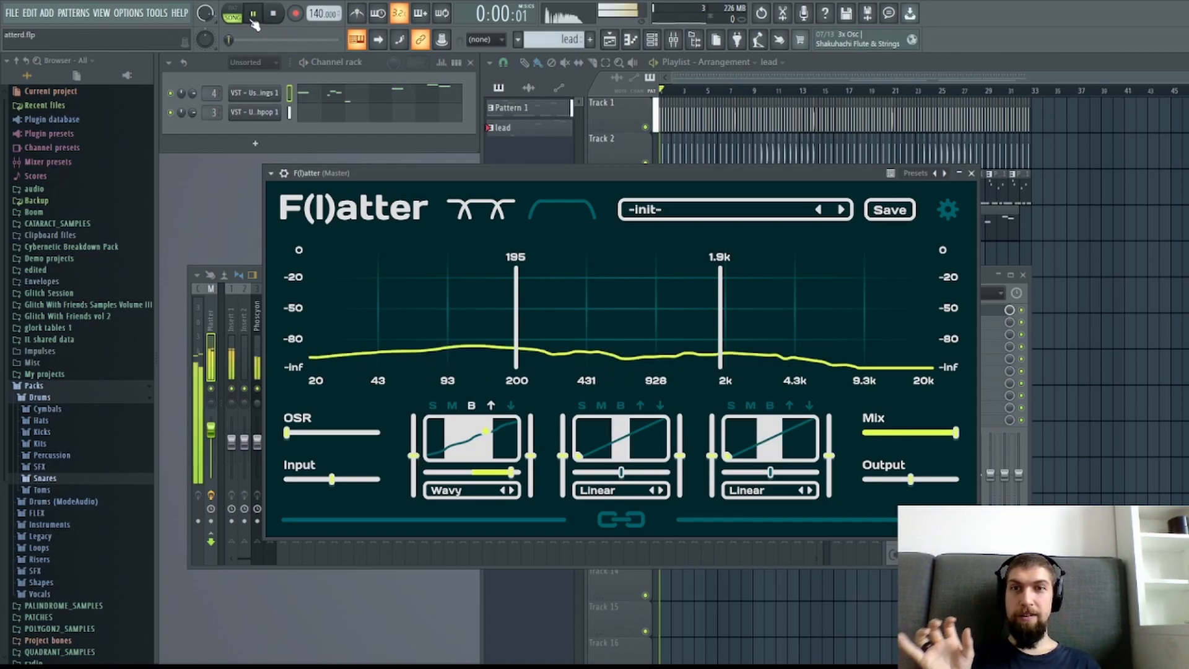
# Turn off the low band's bypass, raise its input to about 0.84, reduce its drive and mix, and lower its output slightly.
pyautogui.moveTo(415, 447); pyautogui.dragTo(414, 438)
pyautogui.click(472, 406)
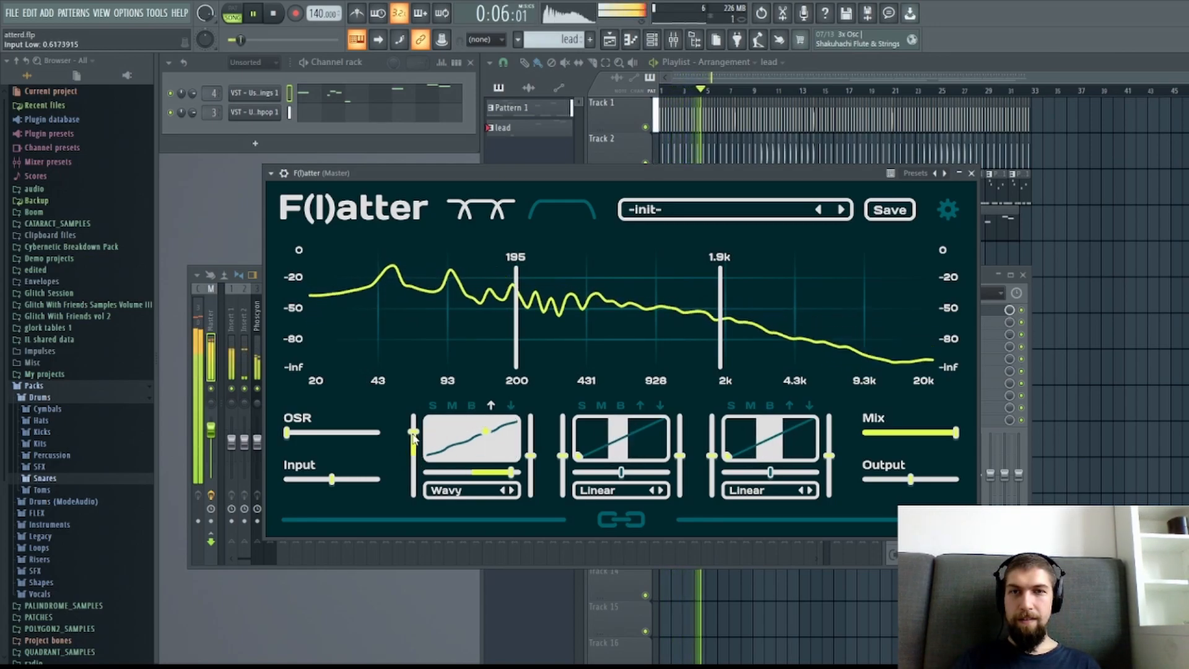
pyautogui.moveTo(485, 432); pyautogui.dragTo(414, 430)
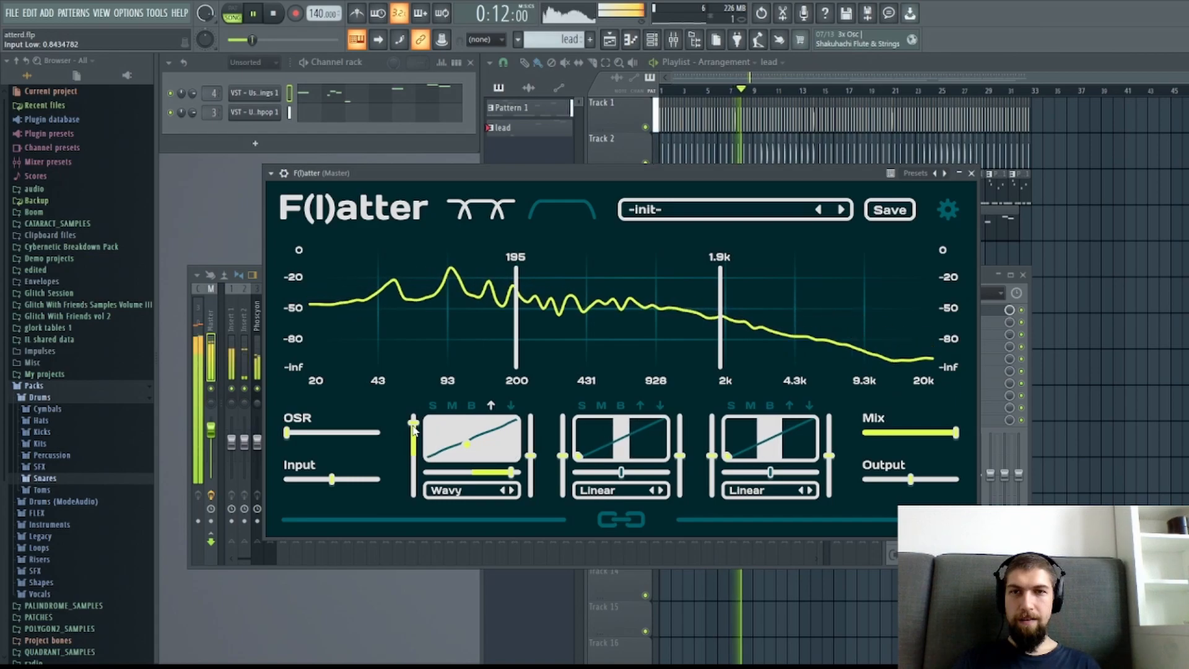
pyautogui.moveTo(530, 457); pyautogui.dragTo(534, 469)
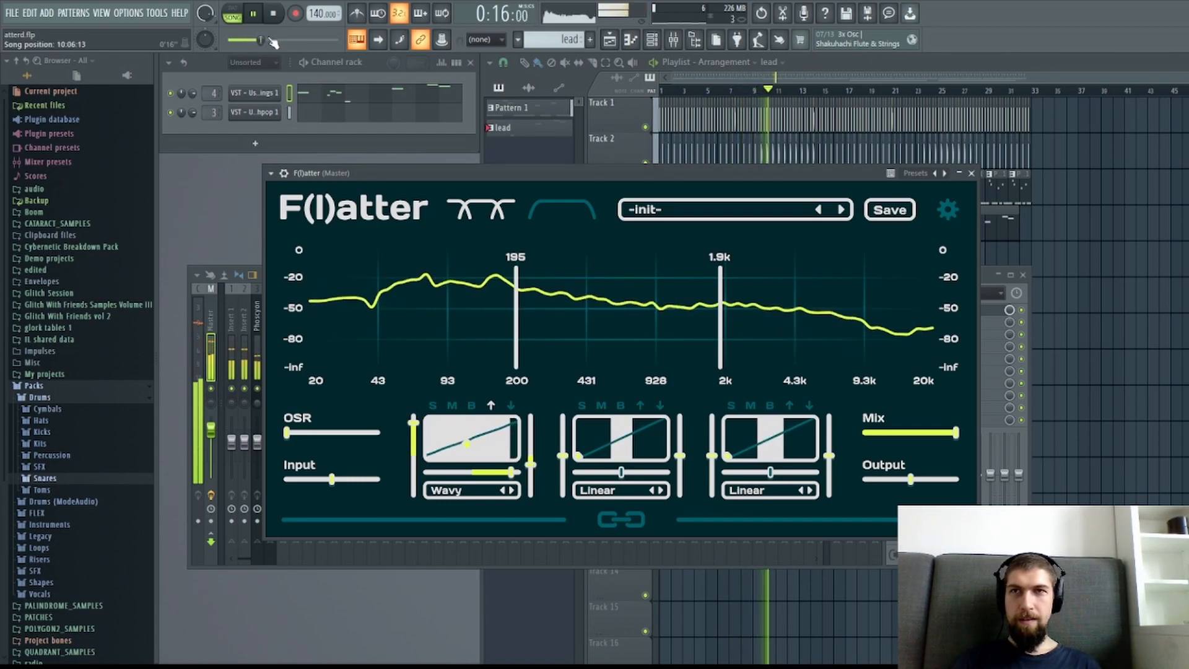
pyautogui.press('space')
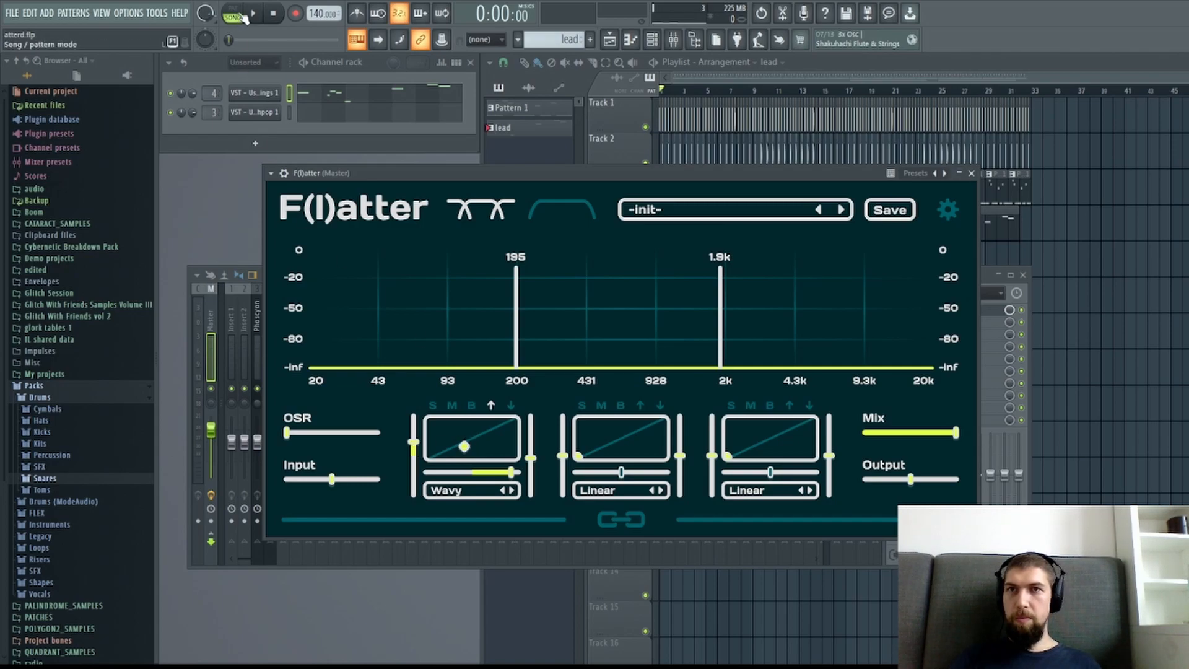
# Set the low band's drive to about 0.46 and compare it with its bypass during playback.
pyautogui.press('space')
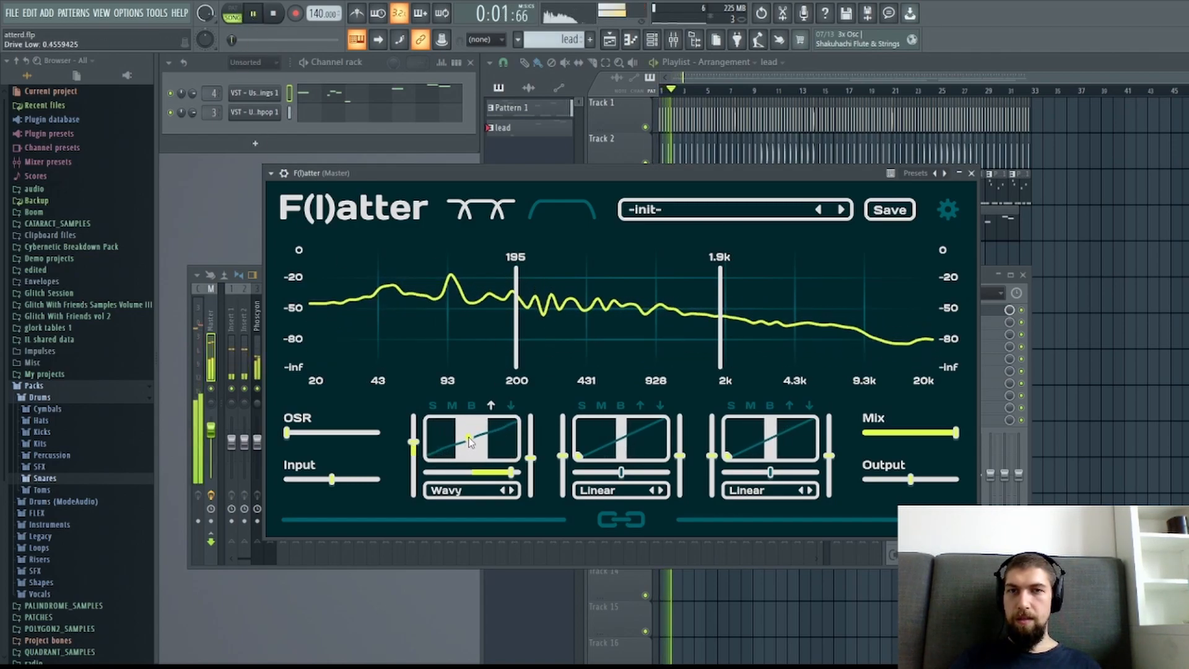
pyautogui.click(473, 406)
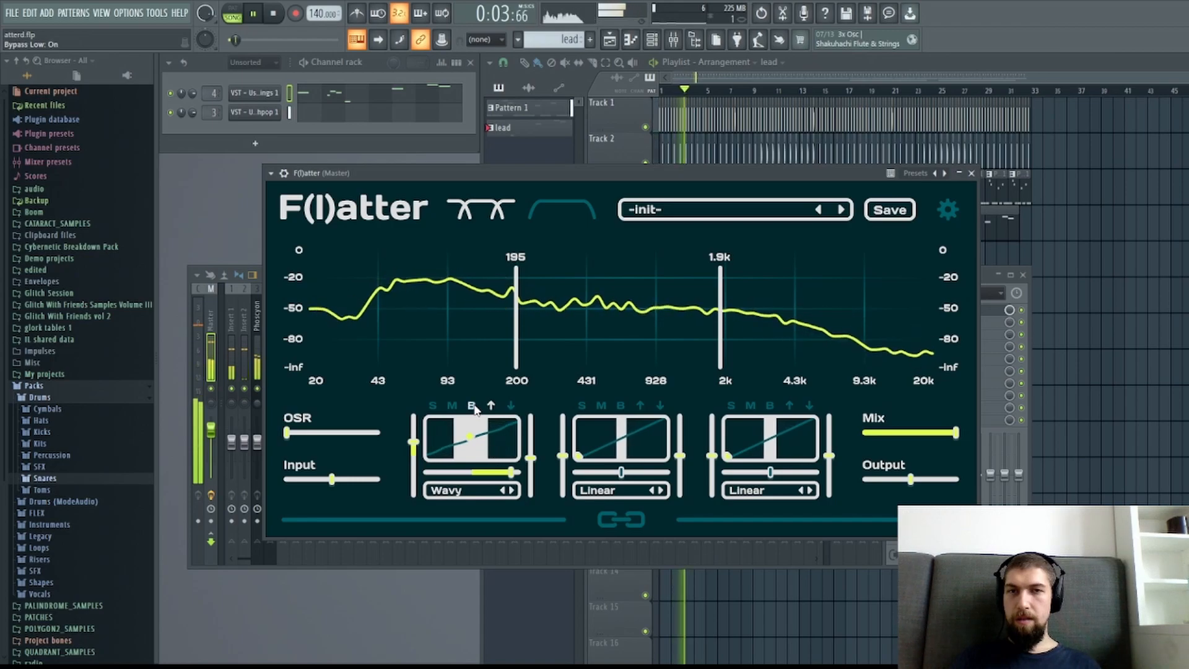
pyautogui.click(286, 13)
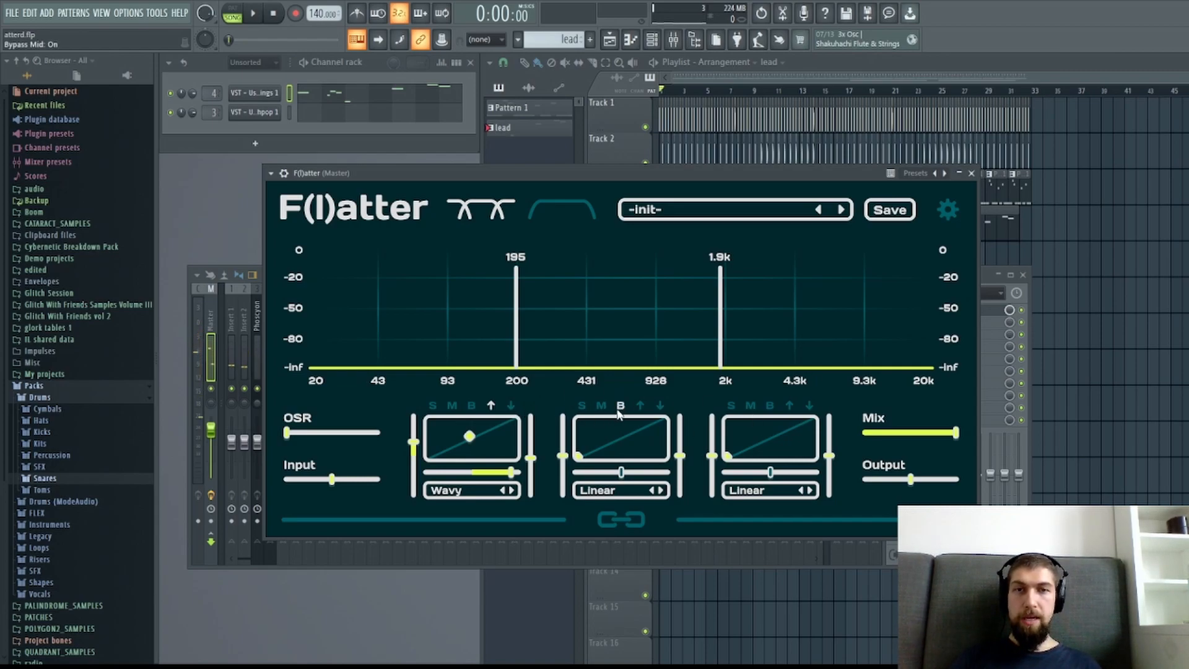
# Solo the mid band during playback and apply the Ripple distortion with a mix of about 0.75.
pyautogui.press('space')
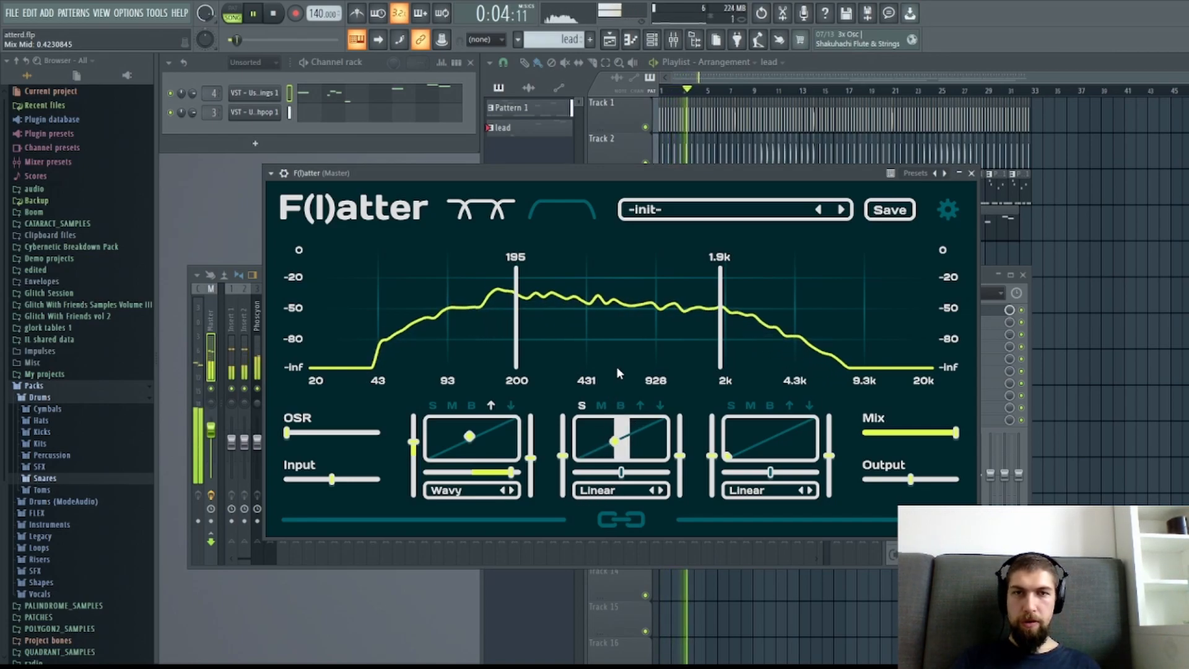
pyautogui.click(660, 489)
pyautogui.moveTo(614, 438); pyautogui.dragTo(642, 428)
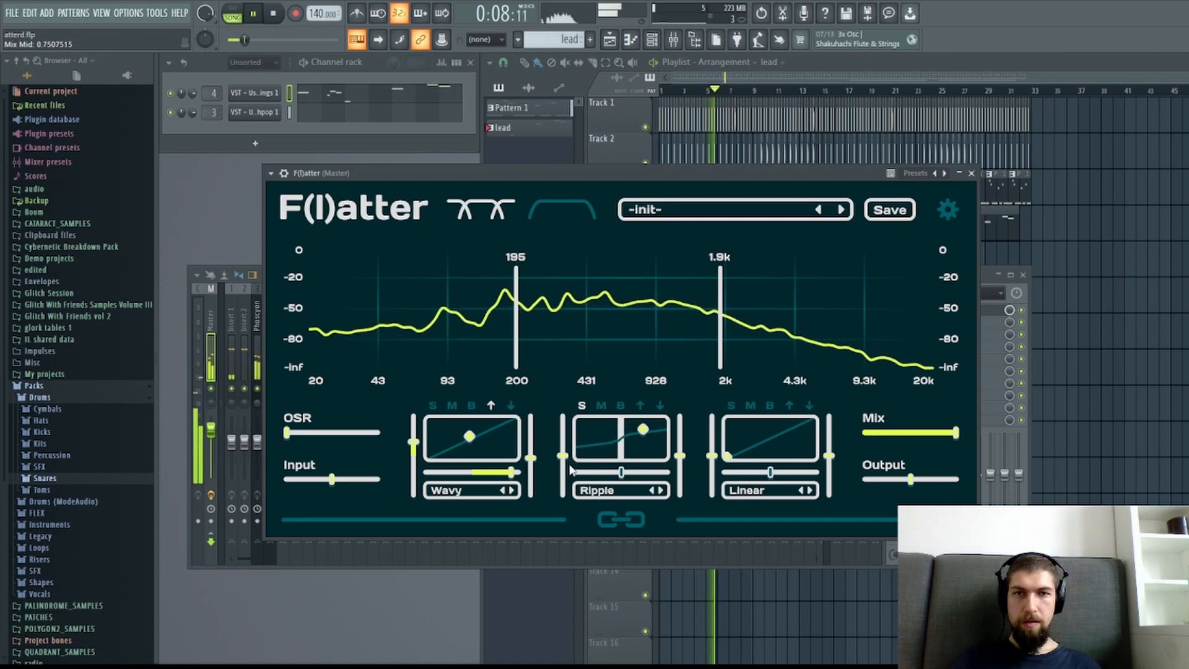
# Lower the mid band's input to about -0.34, raise its output, and set its mix to about 0.53 with higher drive.
pyautogui.moveTo(563, 457); pyautogui.dragTo(566, 470)
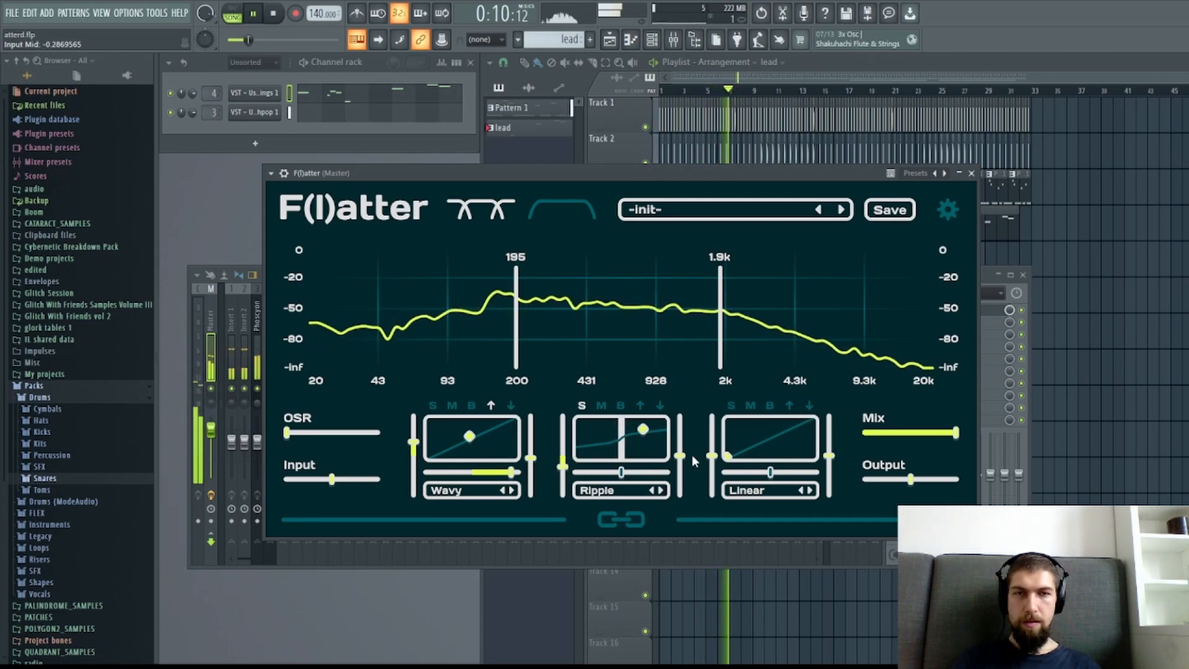
pyautogui.moveTo(681, 457); pyautogui.dragTo(651, 438)
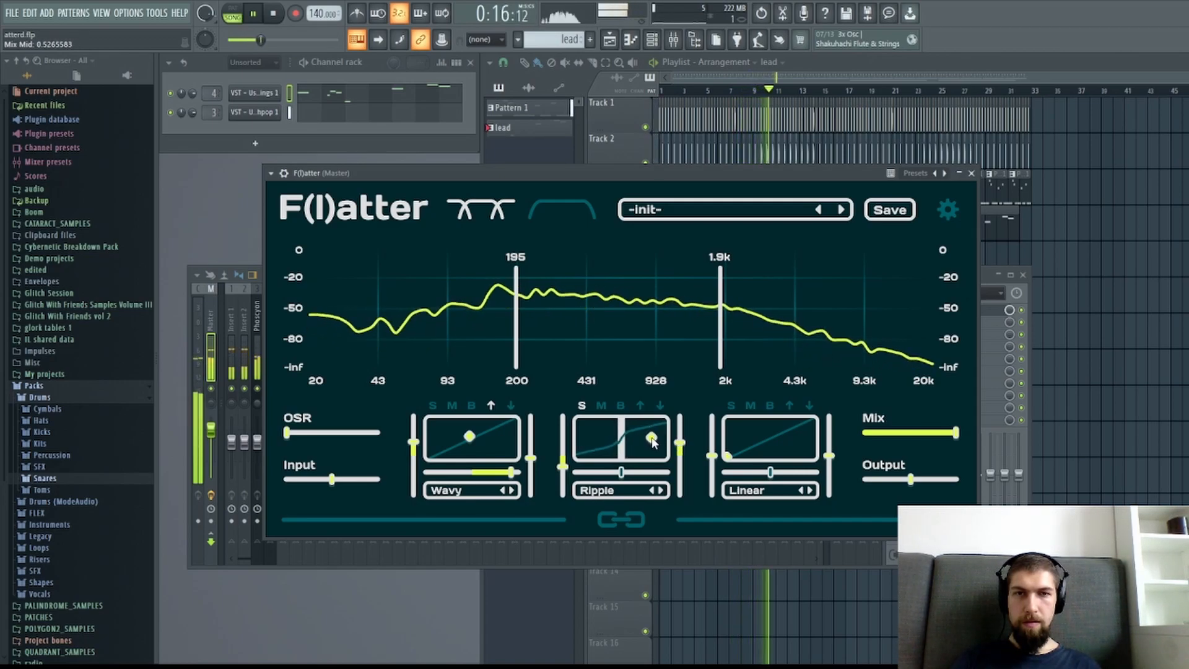
pyautogui.moveTo(563, 469); pyautogui.dragTo(562, 475)
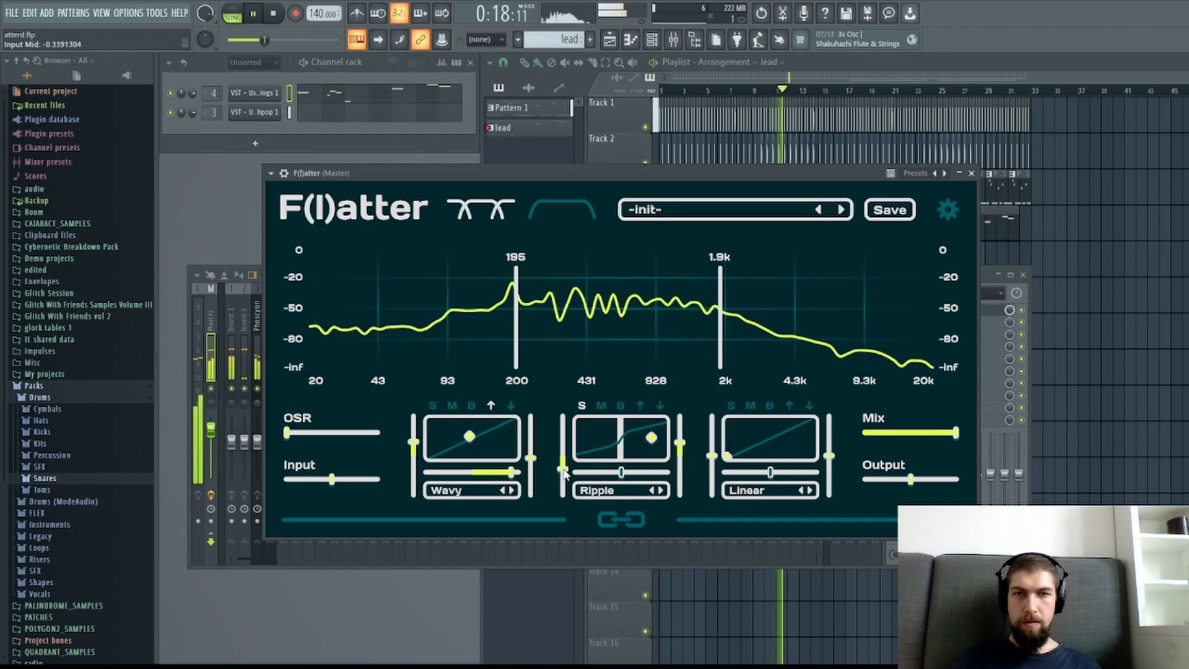
# Unsolo the mid band, compare it with its bypass in the full mix, and stop playback.
pyautogui.moveTo(652, 438); pyautogui.dragTo(654, 438)
pyautogui.click(621, 406)
pyautogui.click(620, 406)
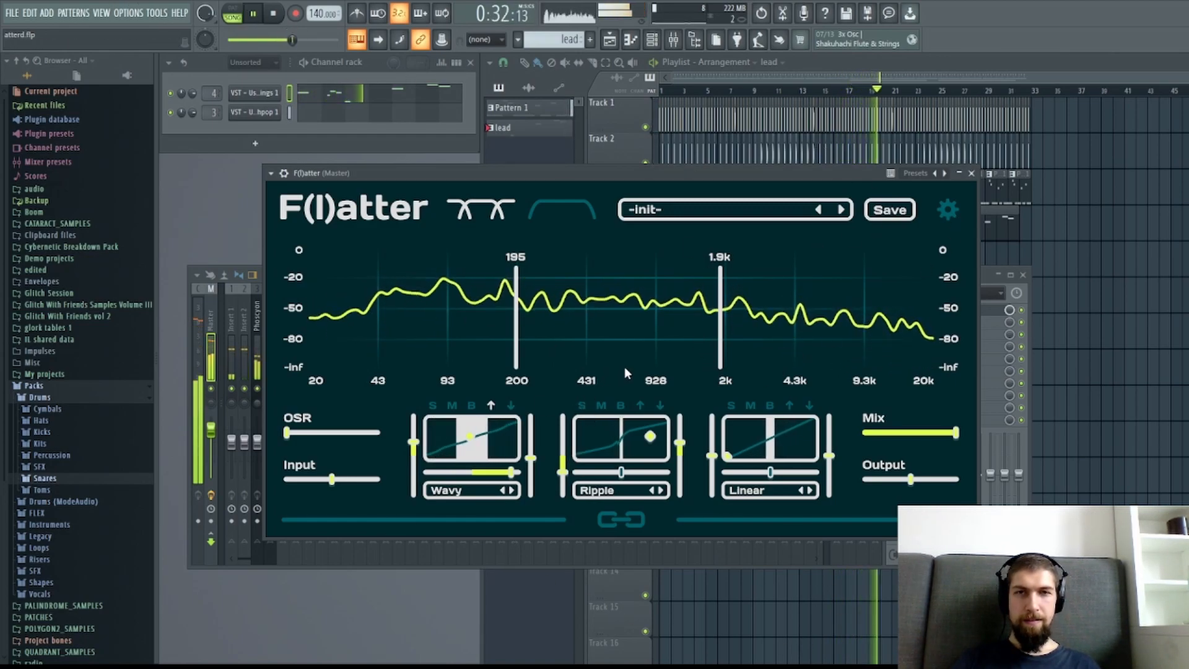
pyautogui.click(620, 405)
pyautogui.click(621, 405)
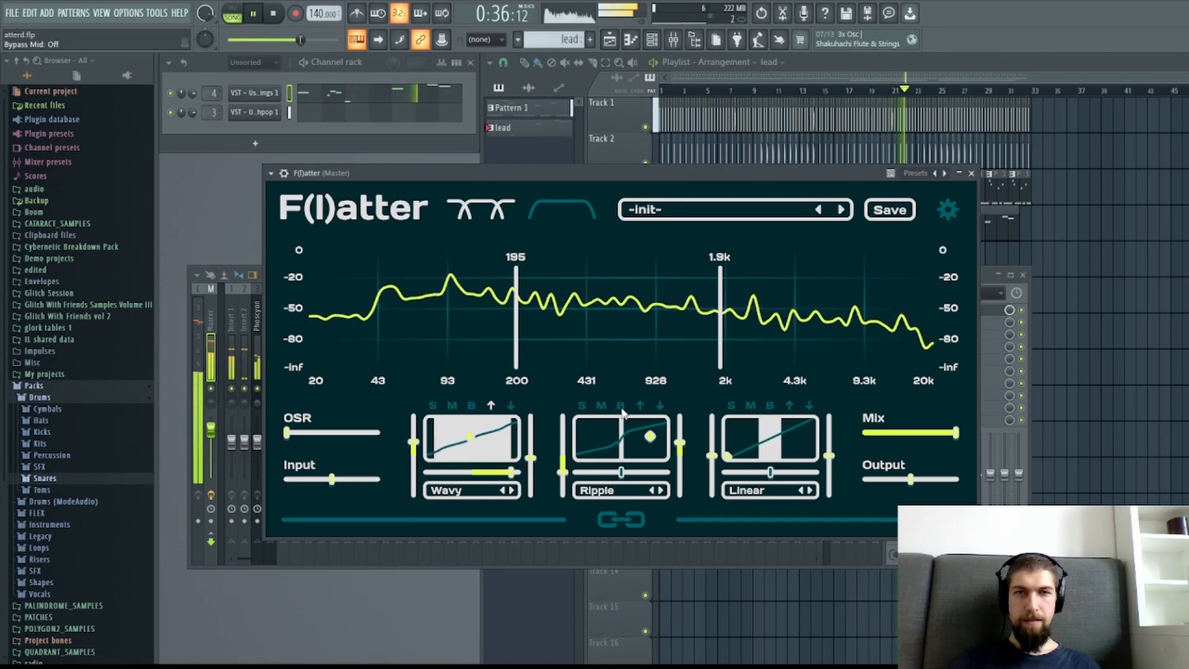
pyautogui.click(274, 14)
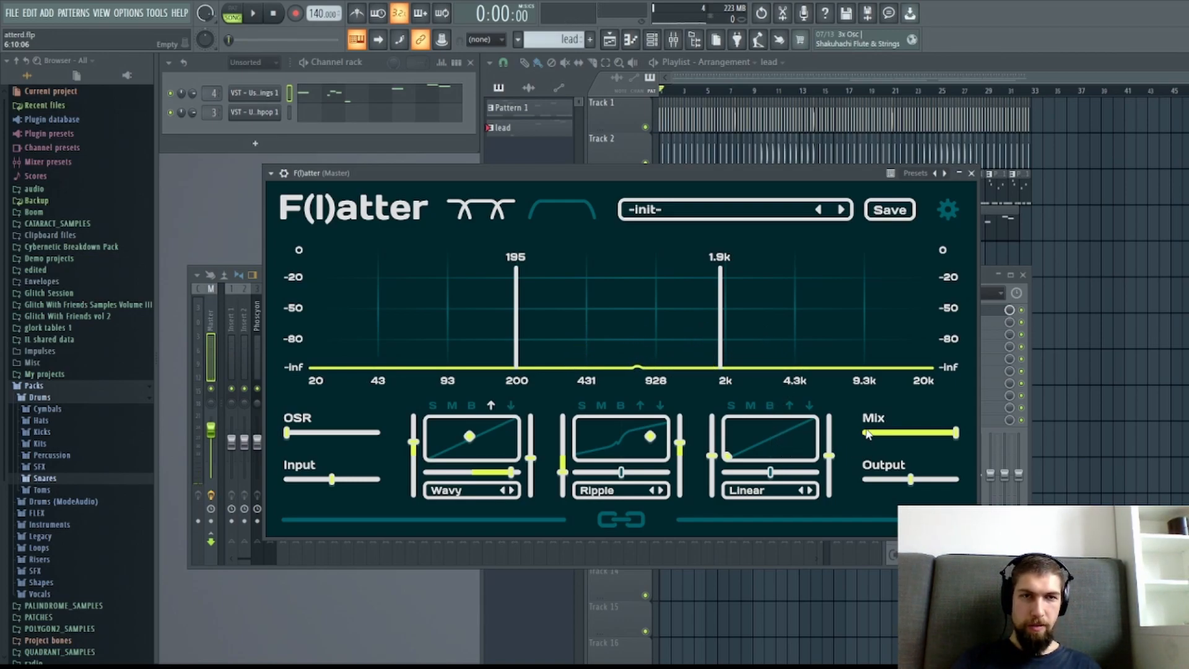
# Solo the high band during playback and apply Plain distortion with high drive, input about 0.32 and output about -0.23.
pyautogui.click(863, 396)
pyautogui.moveTo(731, 455); pyautogui.dragTo(736, 455)
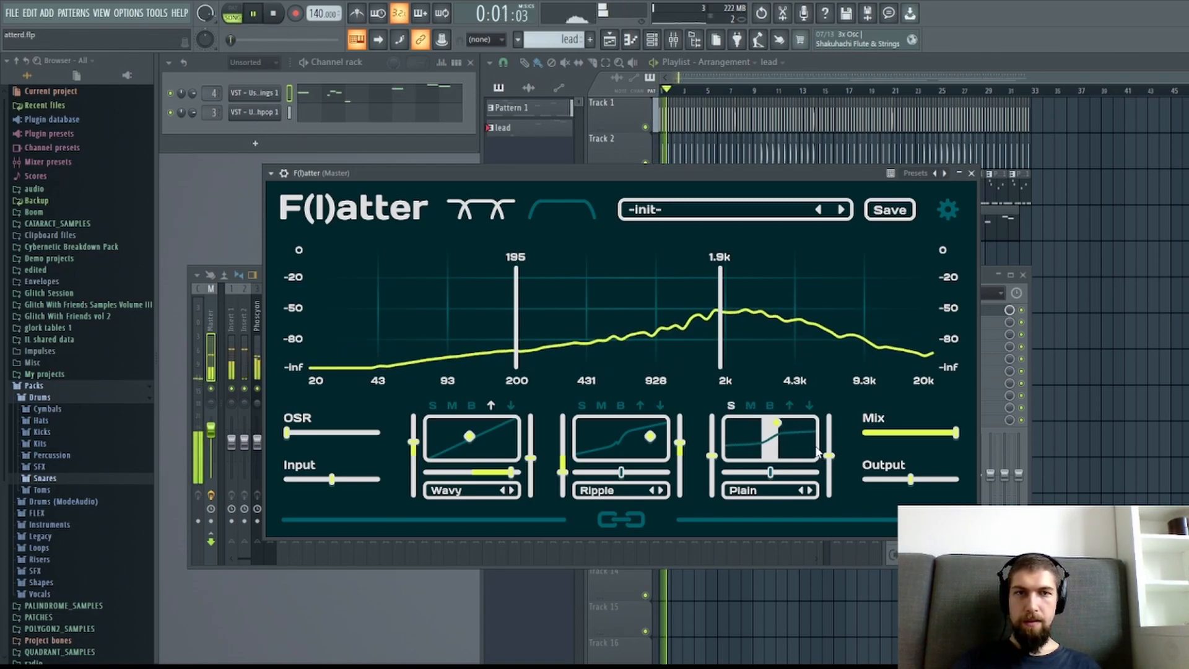
pyautogui.moveTo(781, 428); pyautogui.dragTo(813, 427)
pyautogui.moveTo(712, 456); pyautogui.dragTo(712, 445)
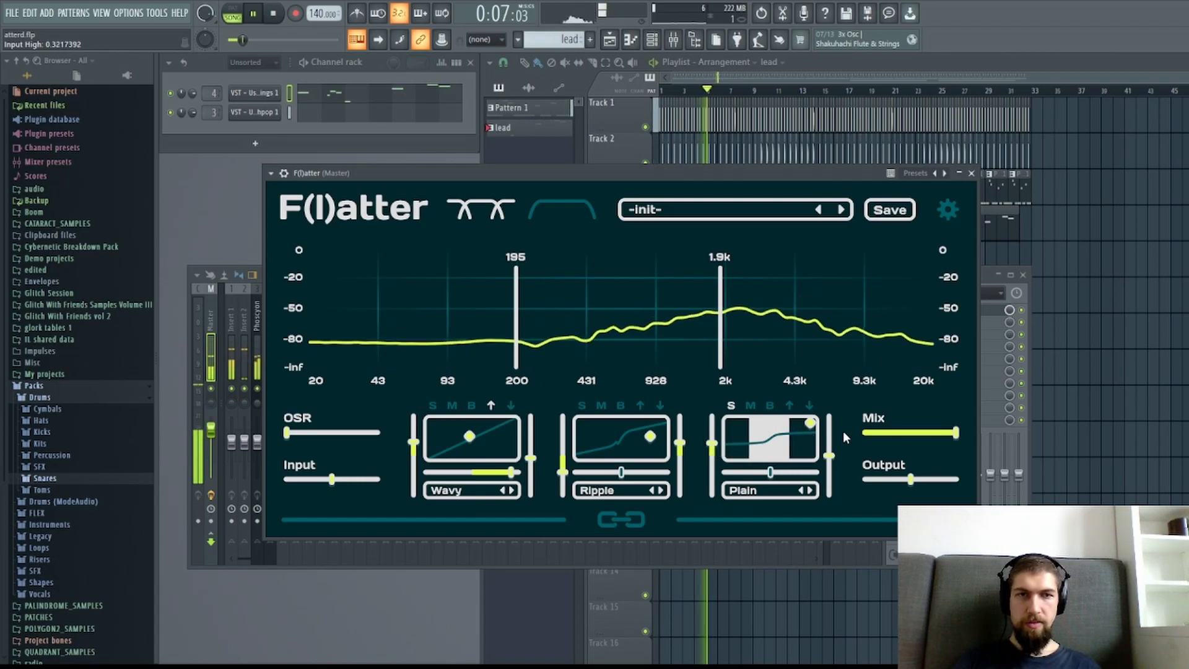
pyautogui.moveTo(828, 455); pyautogui.dragTo(833, 470)
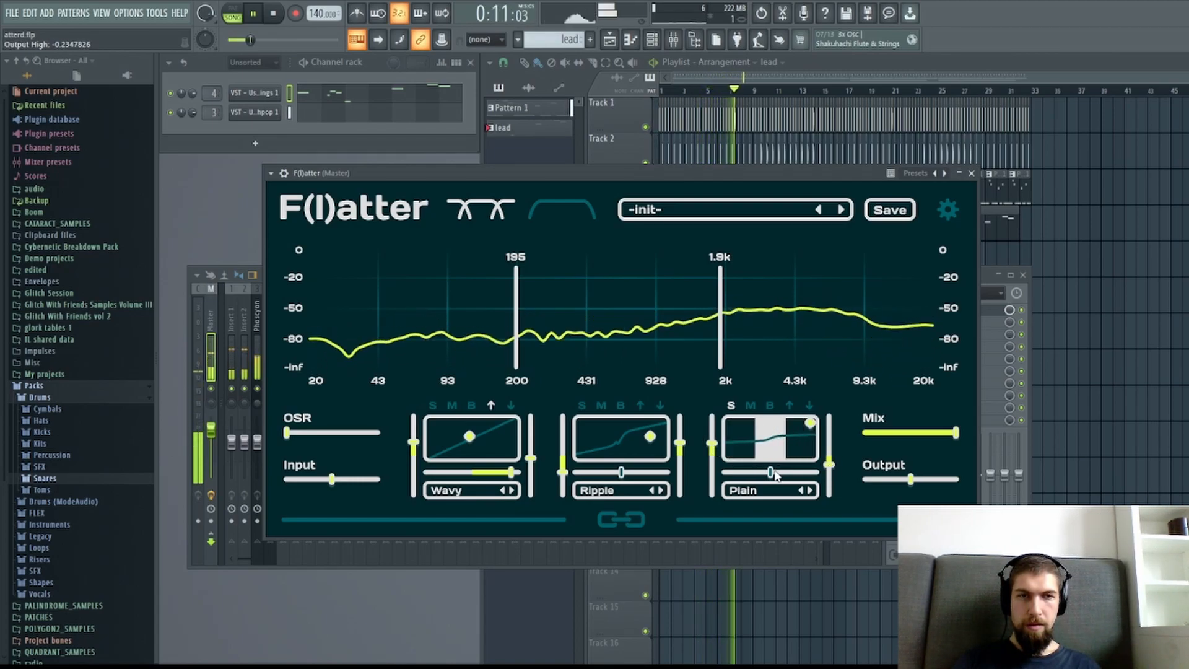
# Enable attack processing on the mid and high bands, and set the high band's dynamics sensitivity to about 0.30 and drive to about 0.93.
pyautogui.click(640, 405)
pyautogui.click(789, 405)
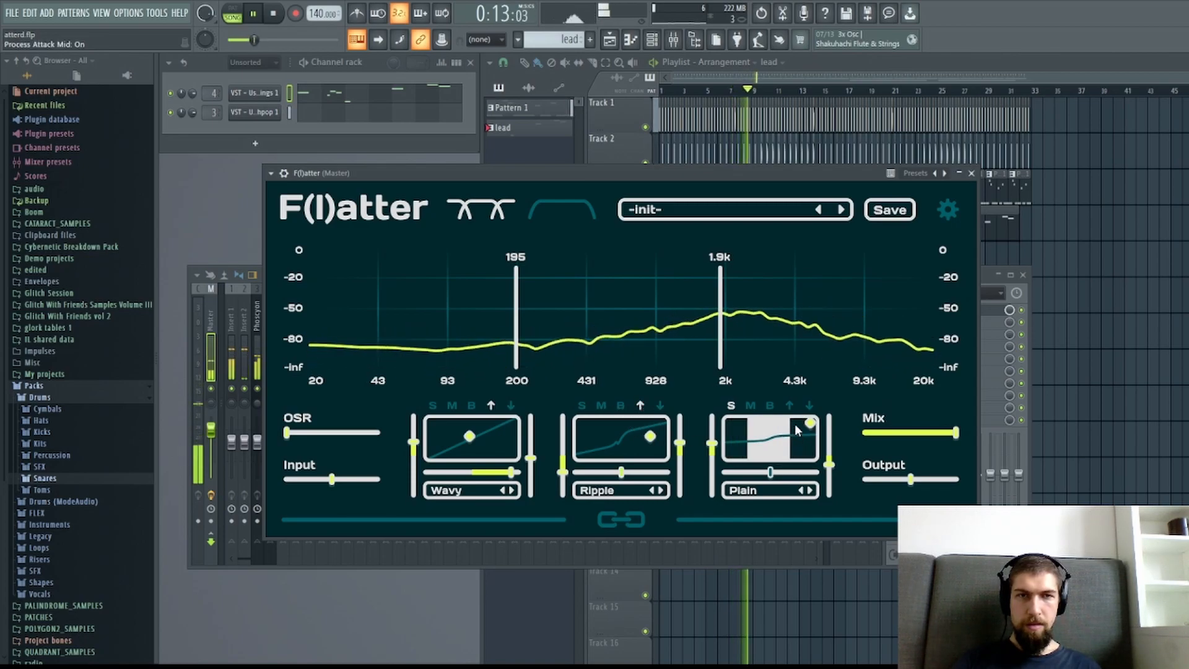
pyautogui.click(775, 475)
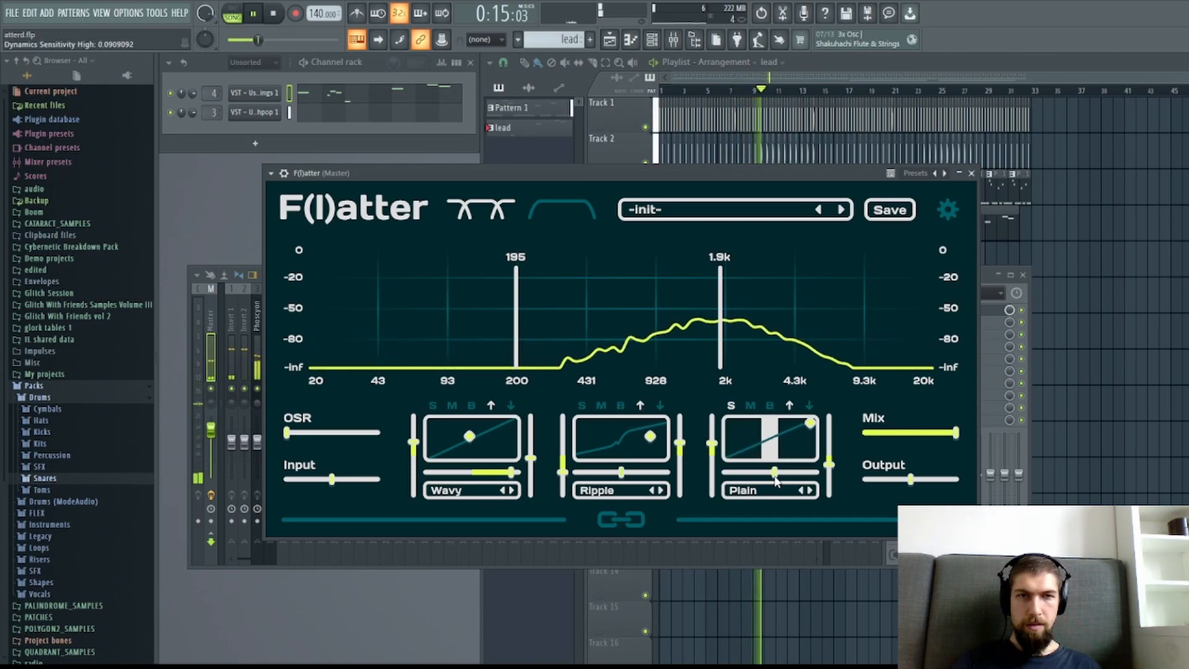
pyautogui.moveTo(775, 476); pyautogui.dragTo(785, 476)
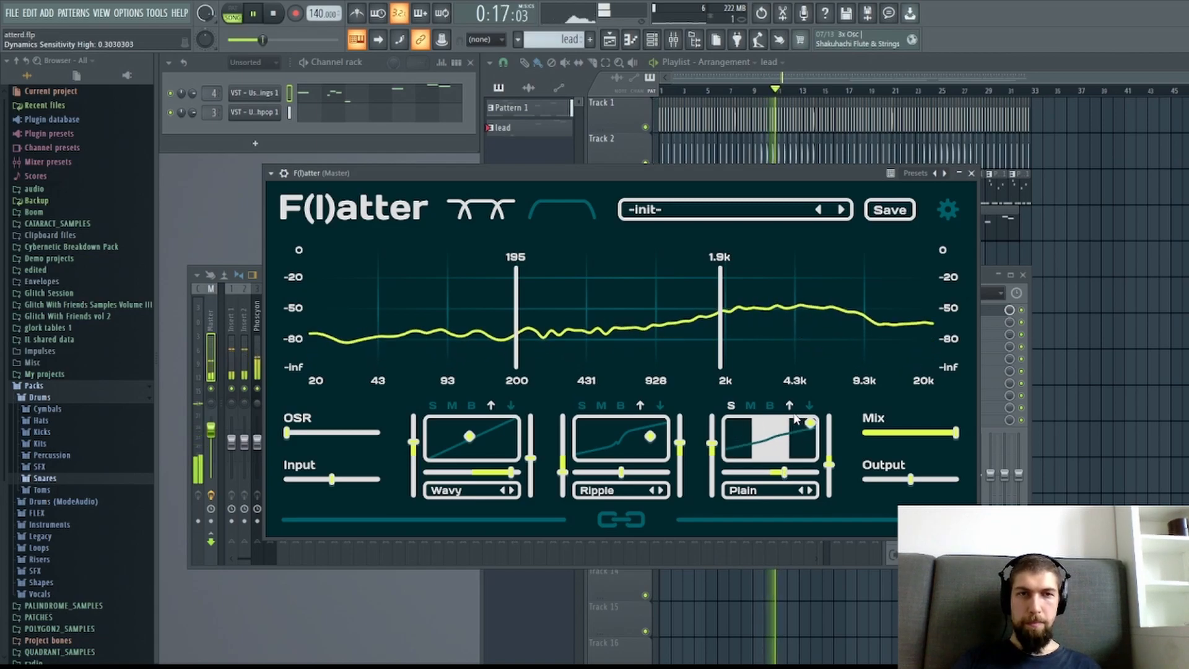
pyautogui.moveTo(811, 425); pyautogui.dragTo(808, 433)
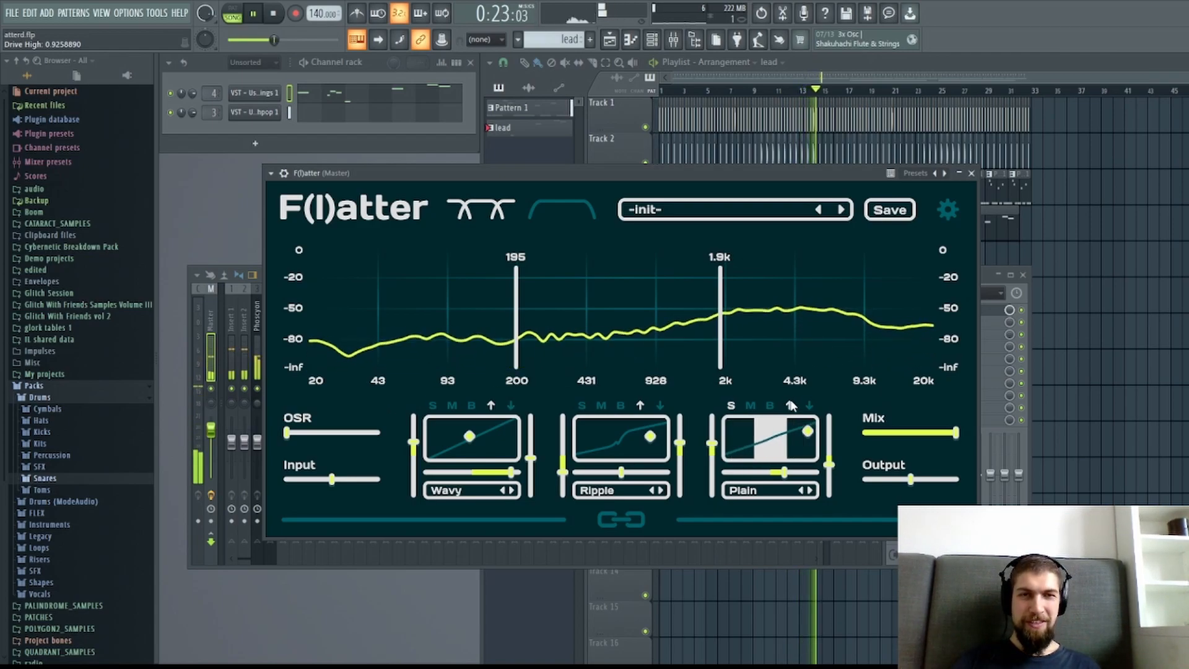
# Unsolo the high band and raise its mix, increase the mid band's drive and mix with attack processing off, and stop playback.
pyautogui.click(732, 406)
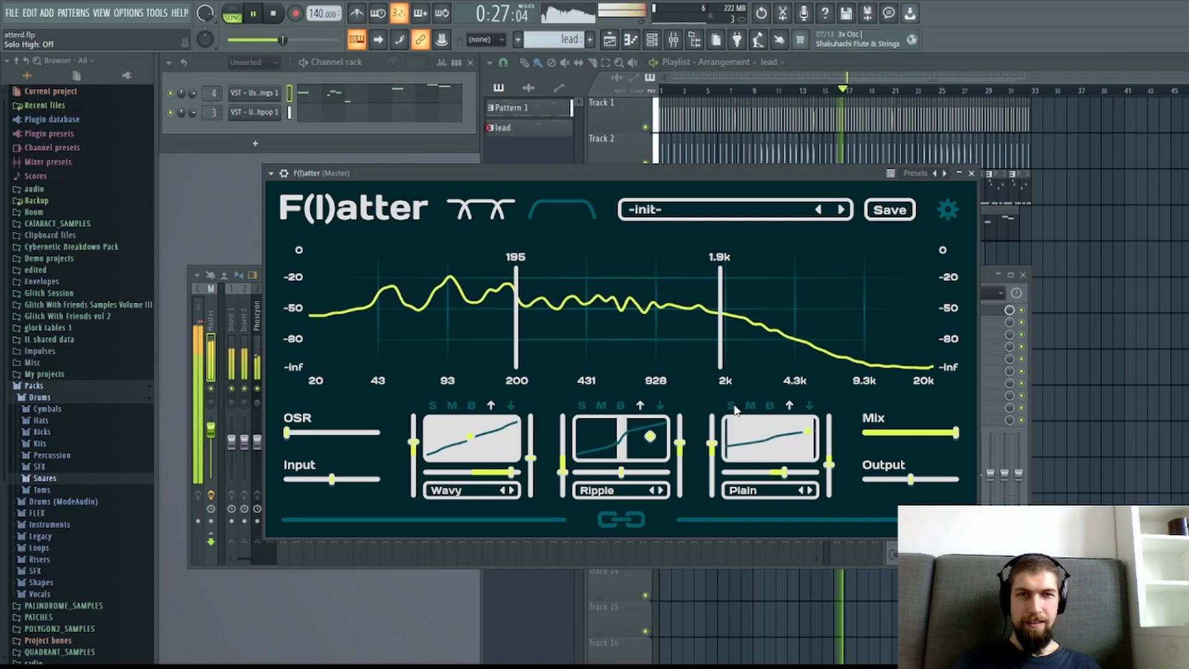
pyautogui.moveTo(807, 432); pyautogui.dragTo(806, 421)
pyautogui.moveTo(651, 438); pyautogui.dragTo(652, 433)
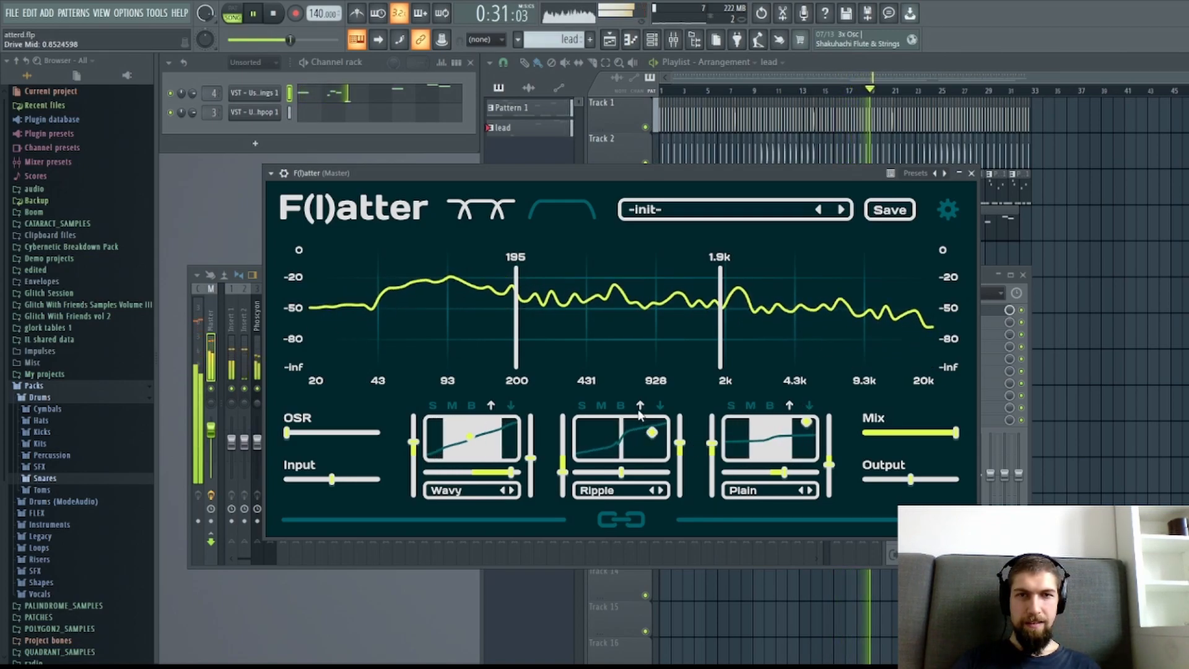
pyautogui.moveTo(651, 431); pyautogui.dragTo(658, 435)
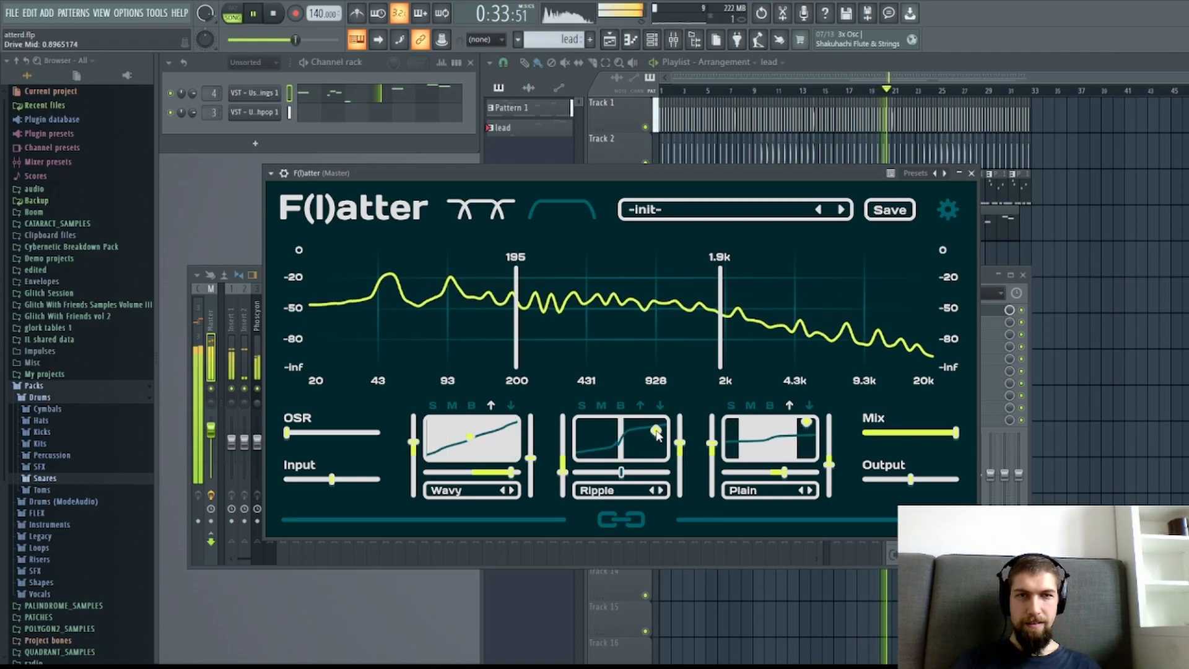
pyautogui.click(276, 14)
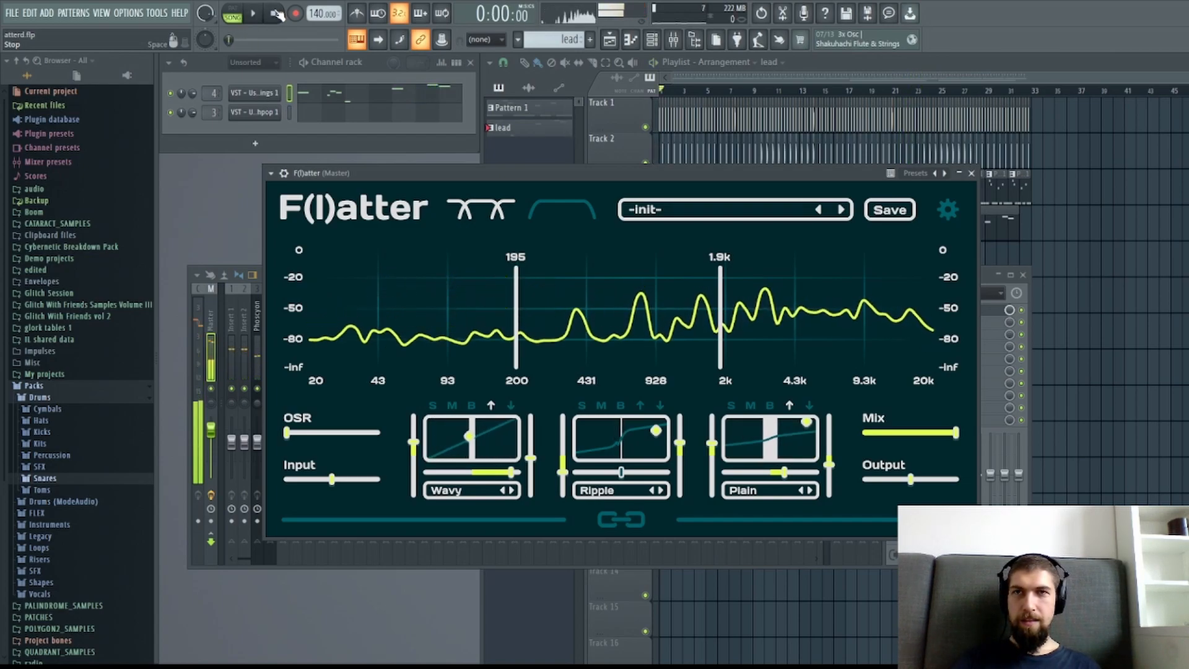
# Play the song and compare the master channel with the F(l)atter effect slot turned off and on.
pyautogui.moveTo(783, 176); pyautogui.dragTo(690, 183)
pyautogui.click(264, 21)
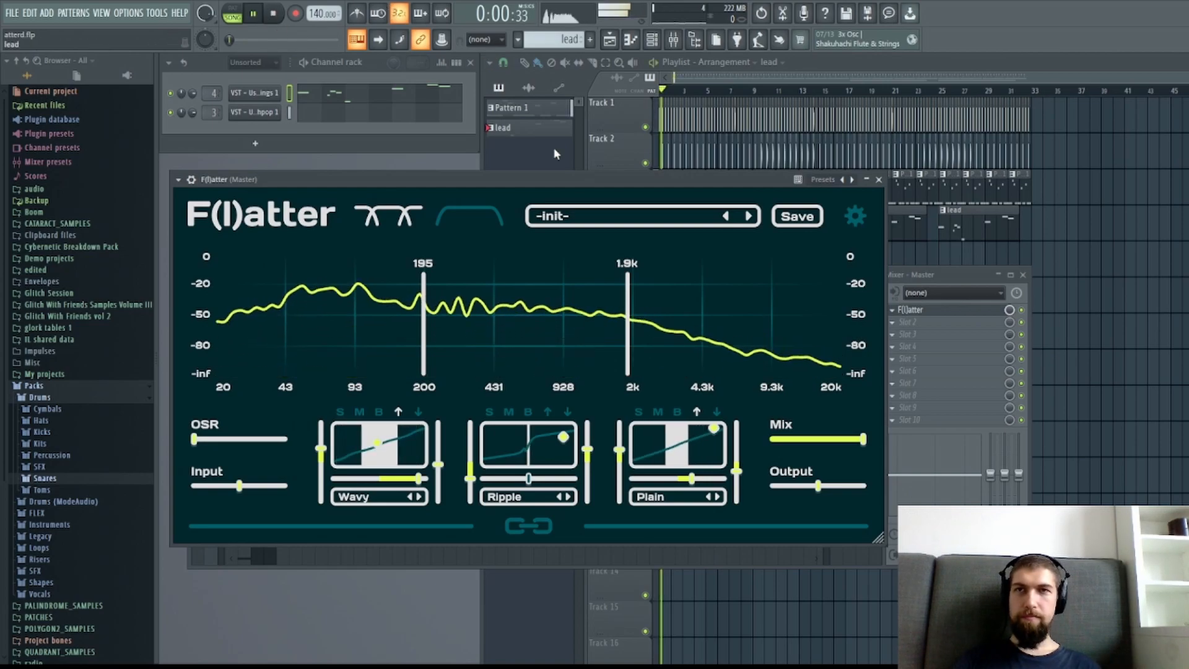
pyautogui.press('F9')
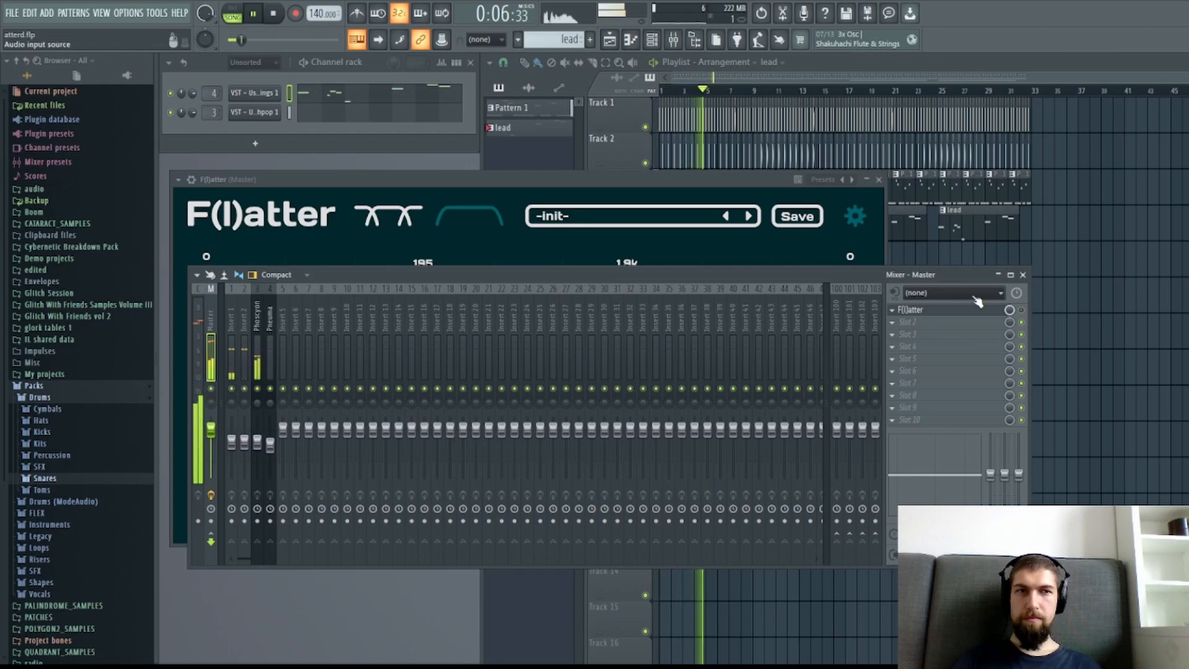
pyautogui.moveTo(634, 181); pyautogui.dragTo(803, 190)
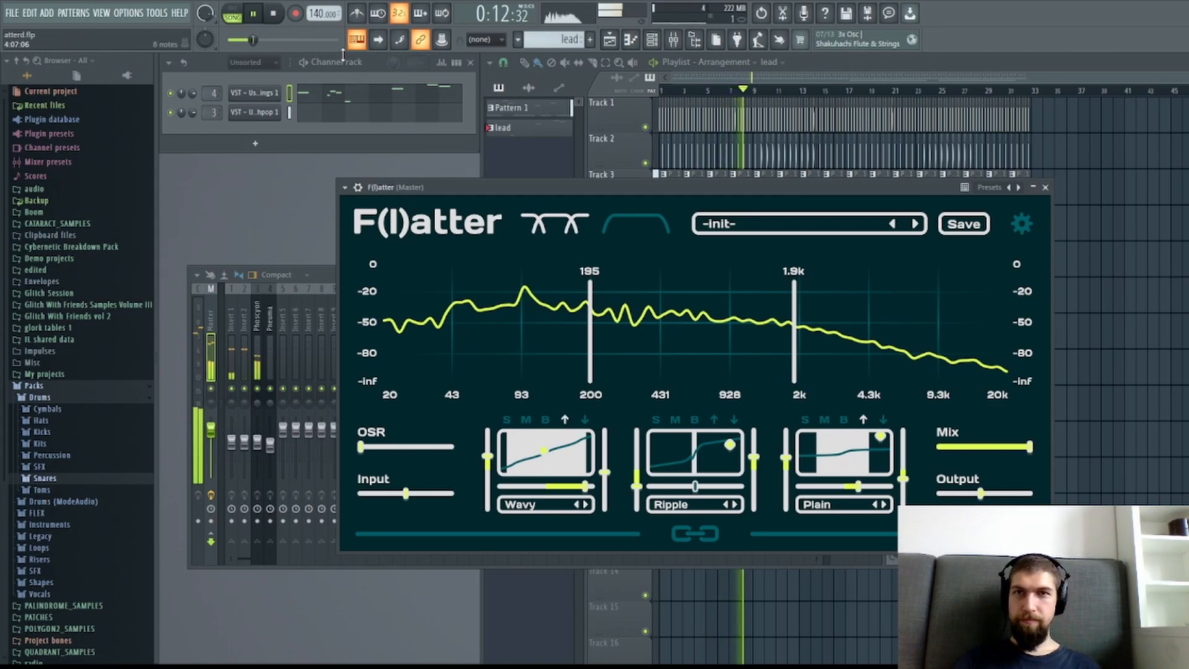
pyautogui.moveTo(918, 189); pyautogui.dragTo(780, 228)
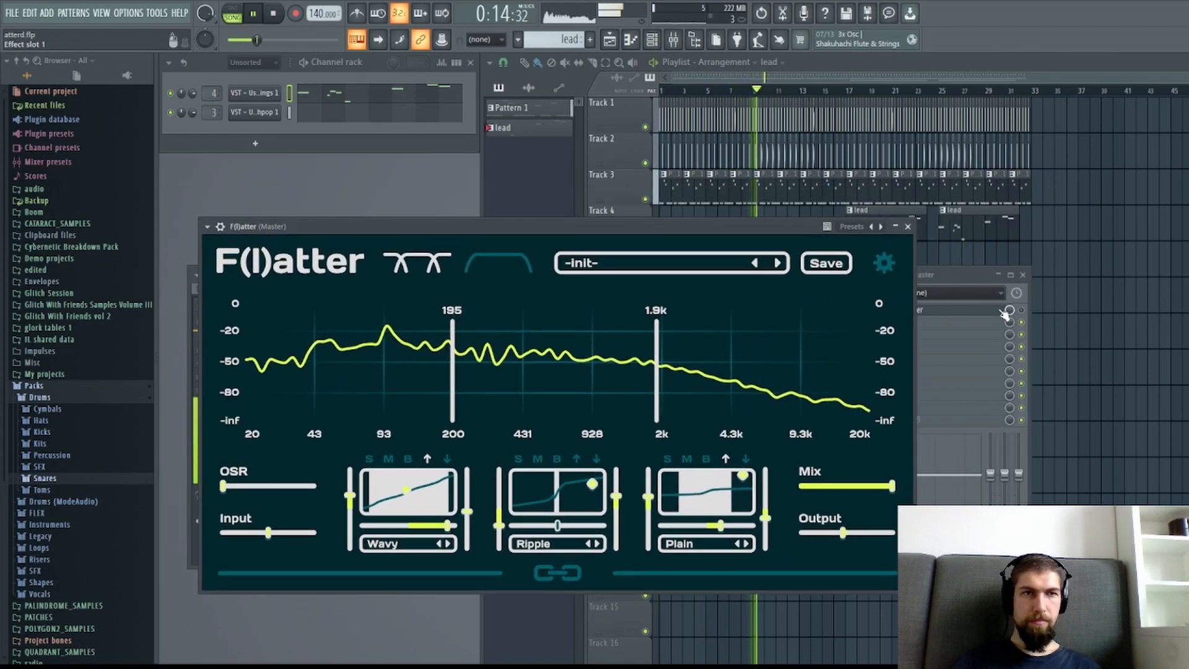
pyautogui.click(1026, 317)
pyautogui.moveTo(666, 229); pyautogui.dragTo(741, 197)
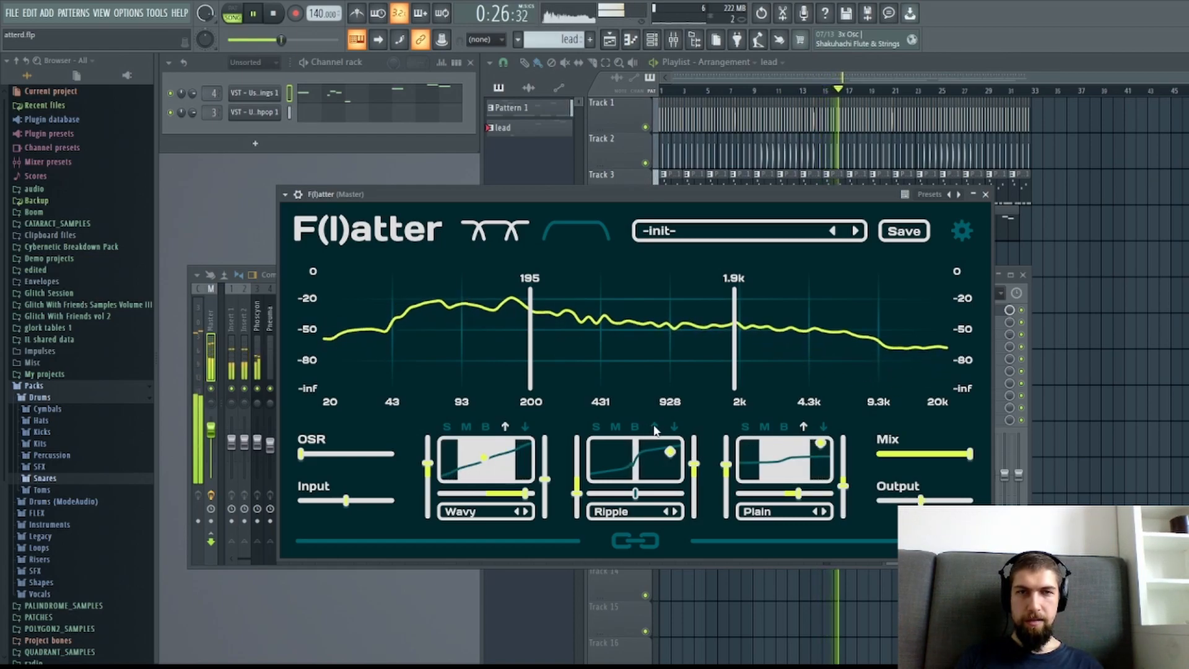
# Turn off the low band's attack processing and apply Comb distortion with higher drive, mix and input.
pyautogui.click(506, 427)
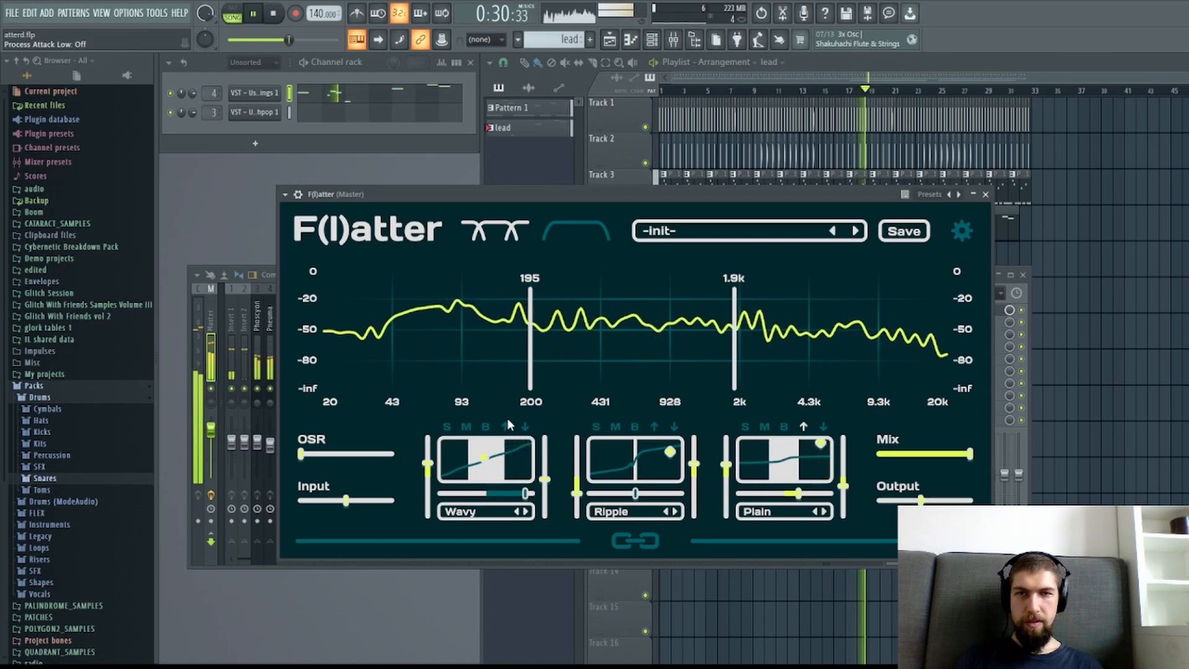
pyautogui.click(526, 511)
pyautogui.moveTo(485, 457); pyautogui.dragTo(522, 444)
pyautogui.moveTo(428, 464); pyautogui.dragTo(432, 452)
# Set the mid band to Sabertooth with input about 0.29, mix about 0.80, attack processing and higher output, and re-enable the low band's attack processing.
pyautogui.moveTo(575, 494); pyautogui.dragTo(574, 467)
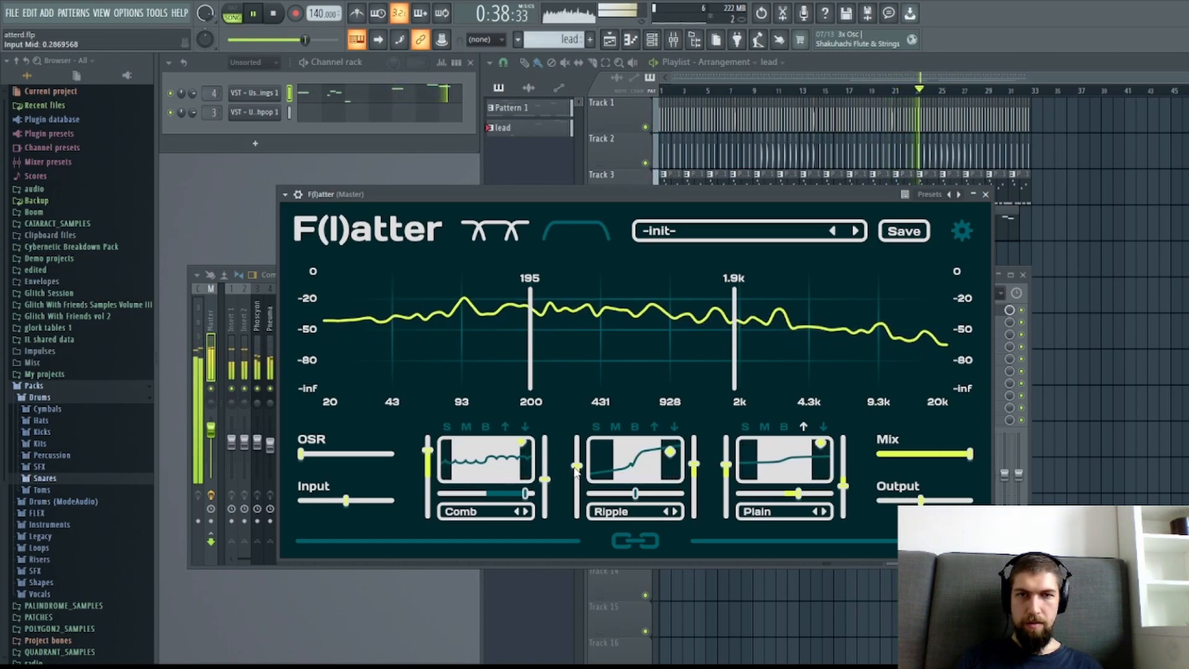
pyautogui.click(655, 427)
pyautogui.moveTo(670, 451); pyautogui.dragTo(669, 448)
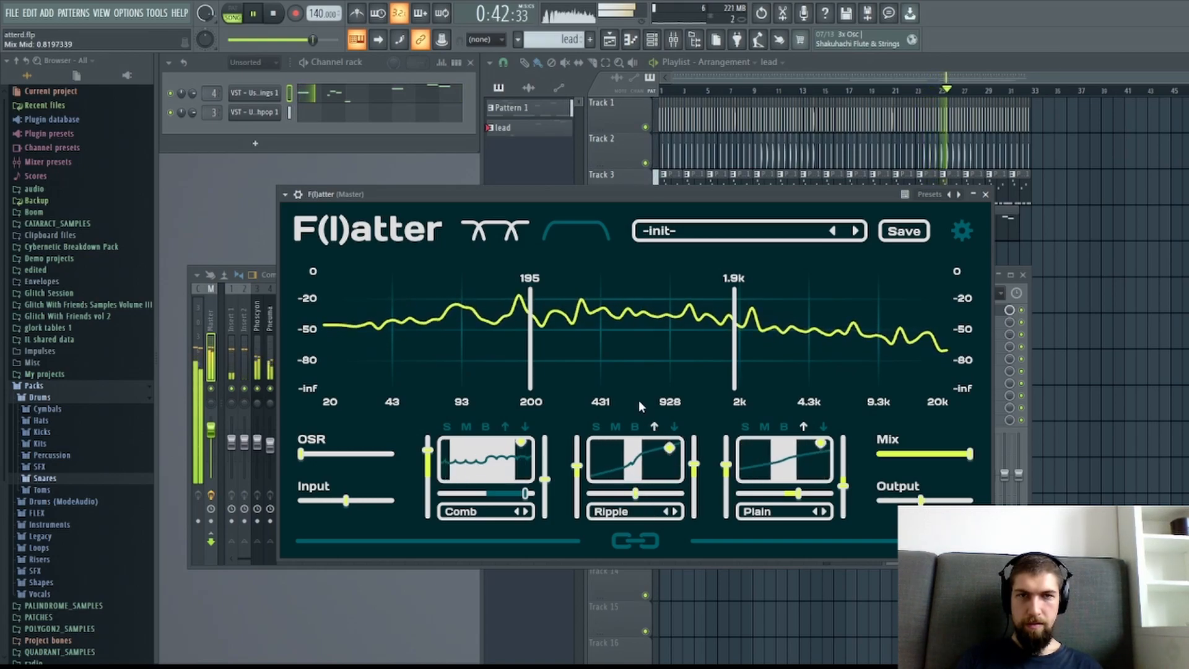
pyautogui.click(675, 511)
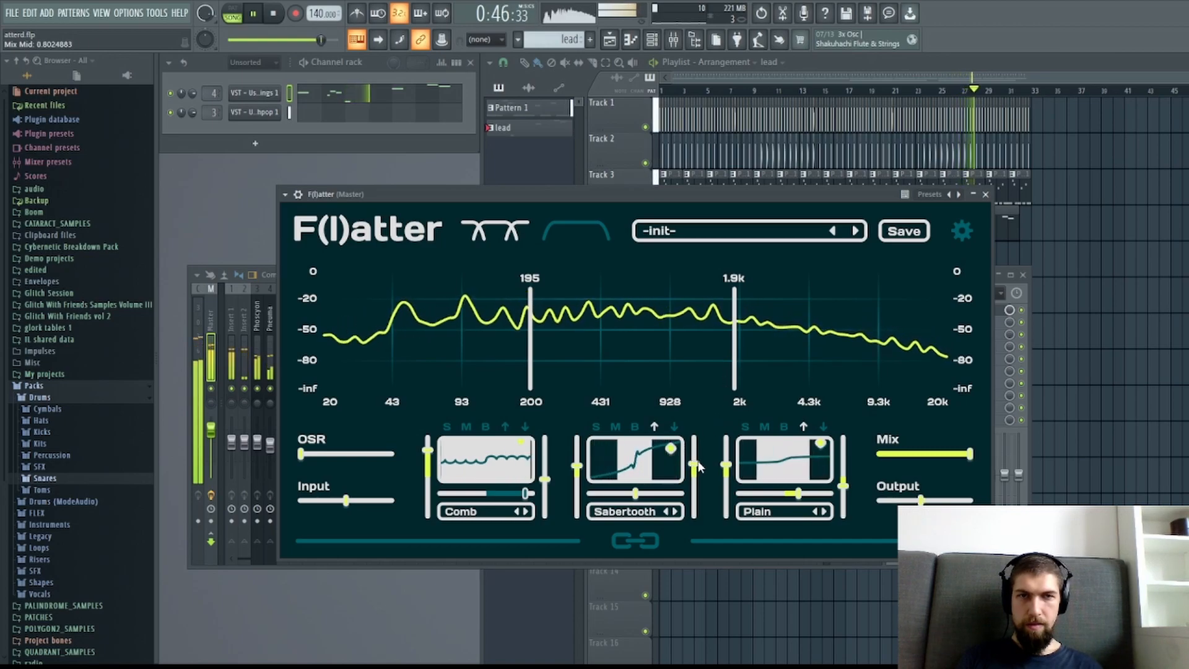
pyautogui.moveTo(694, 464); pyautogui.dragTo(696, 456)
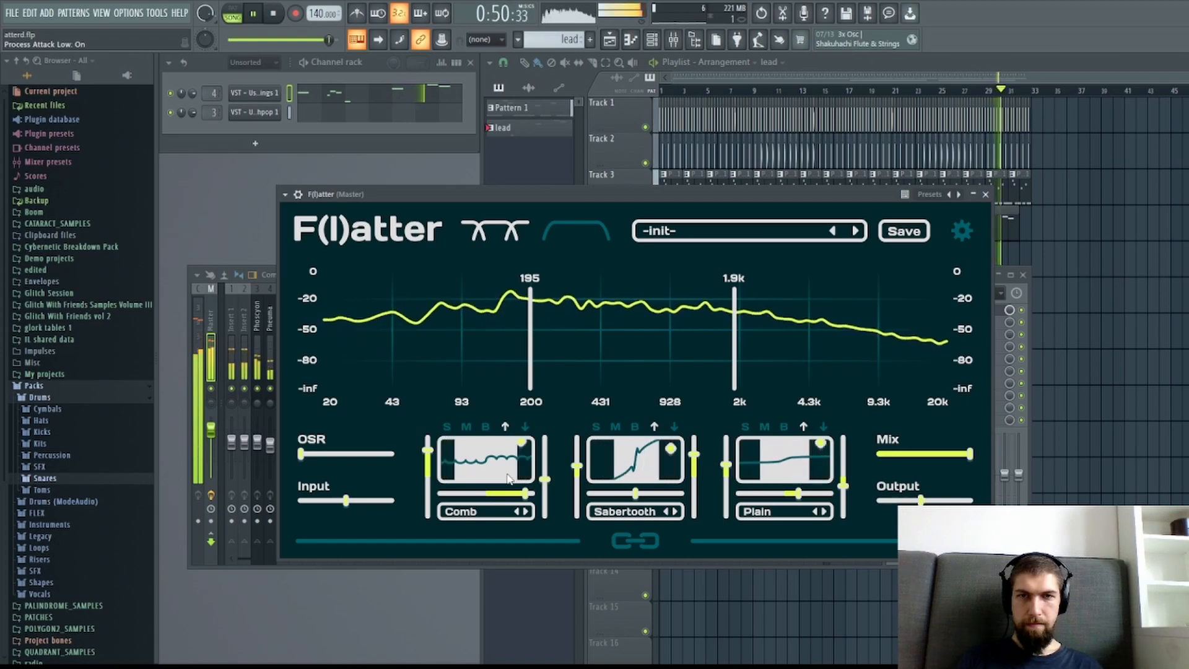
# Adjust the mid band's dynamics sensitivity to just above zero and apply Zig Zag to the high band with a mix of about 0.79.
pyautogui.click(679, 493)
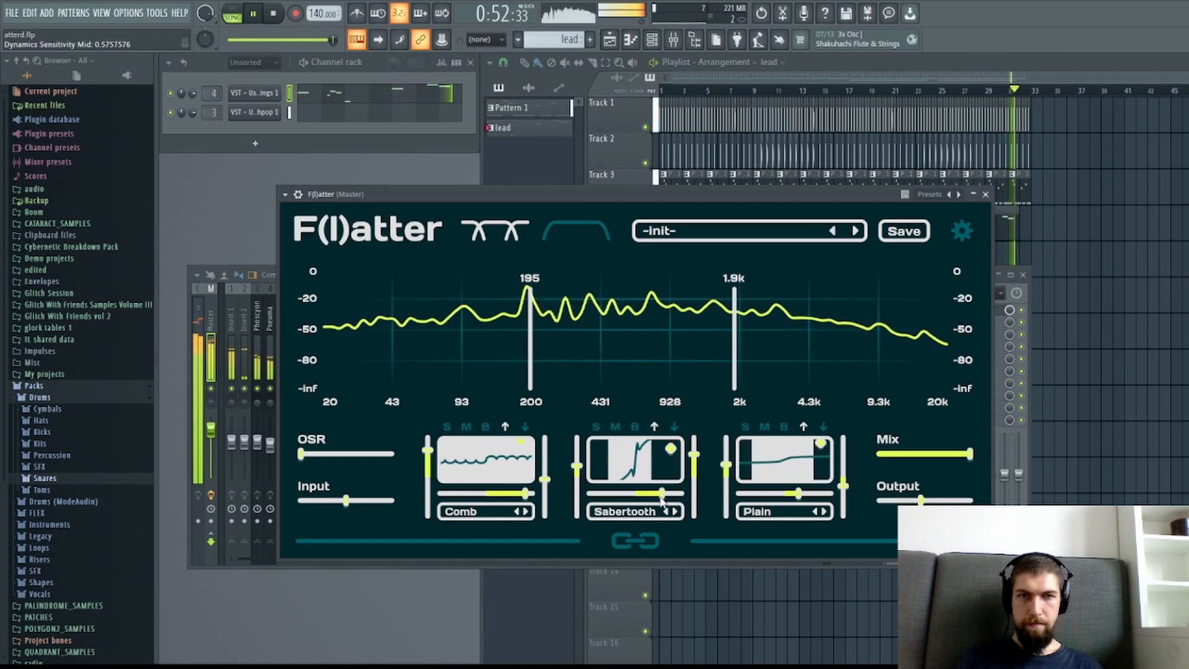
pyautogui.moveTo(644, 499); pyautogui.dragTo(637, 495)
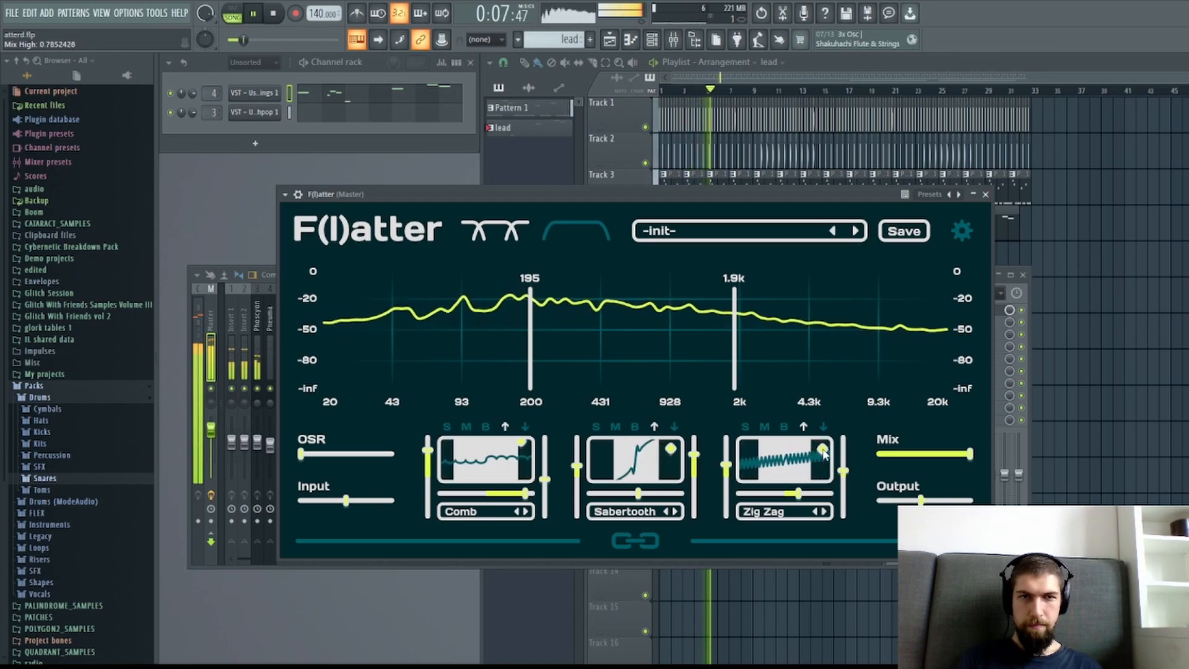
# Lower the plugin's overall mix to roughly a quarter, stop playback, and close the F(l)atter window.
pyautogui.moveTo(969, 453); pyautogui.dragTo(901, 466)
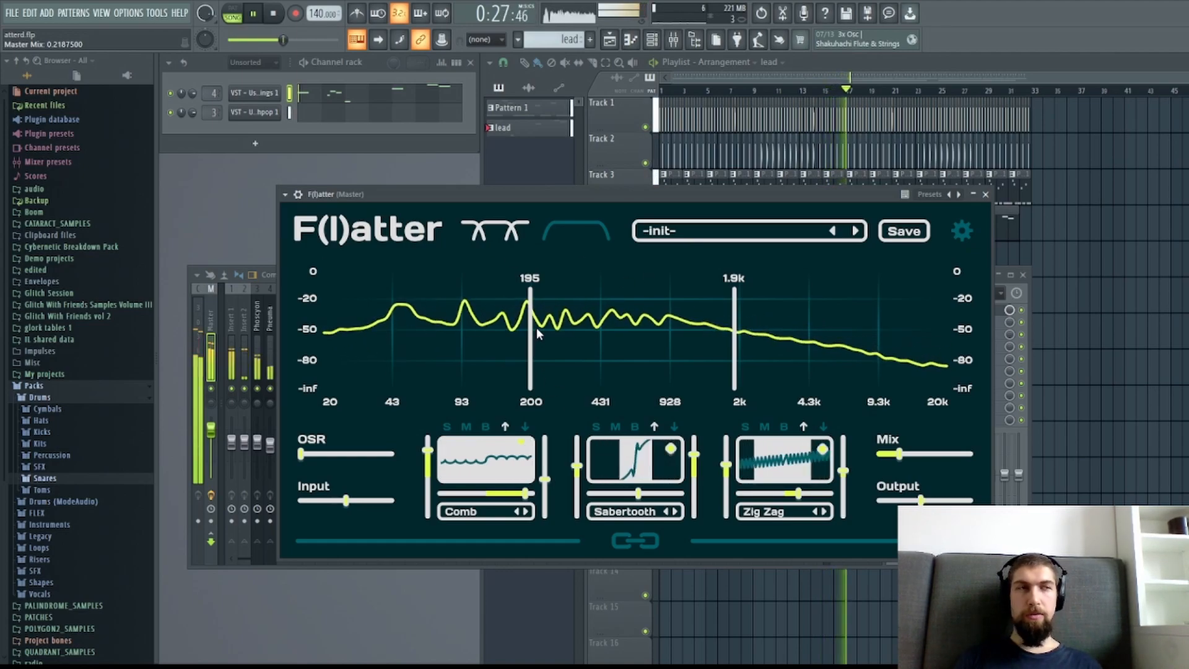
pyautogui.click(278, 18)
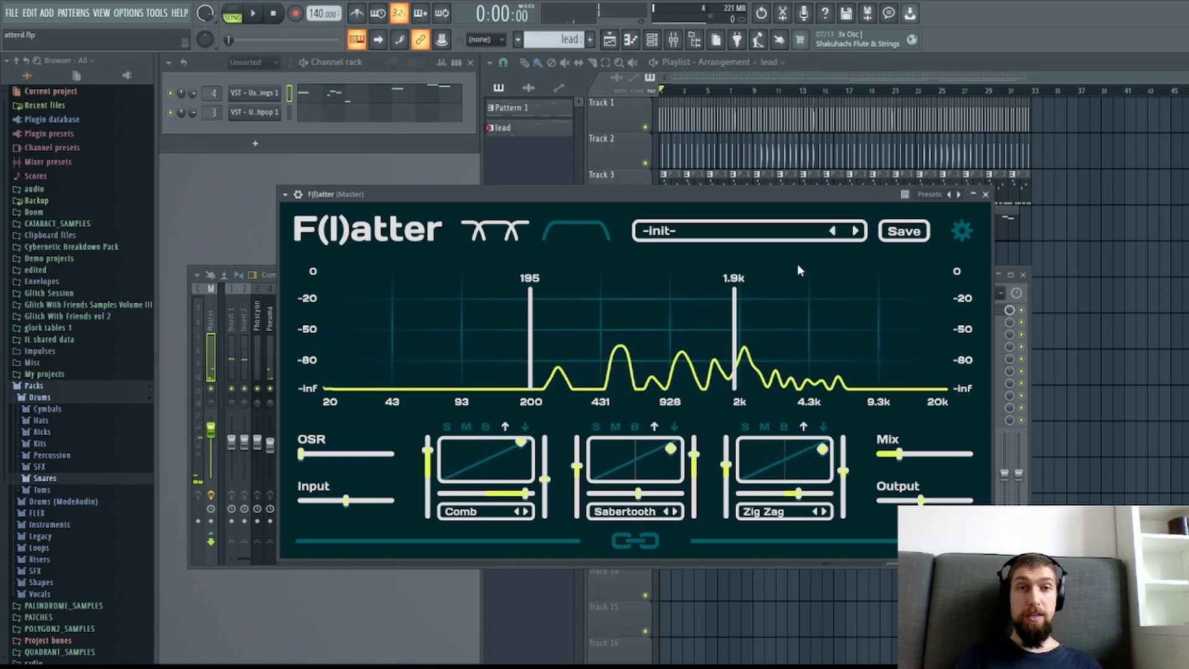
pyautogui.moveTo(781, 197); pyautogui.dragTo(779, 199)
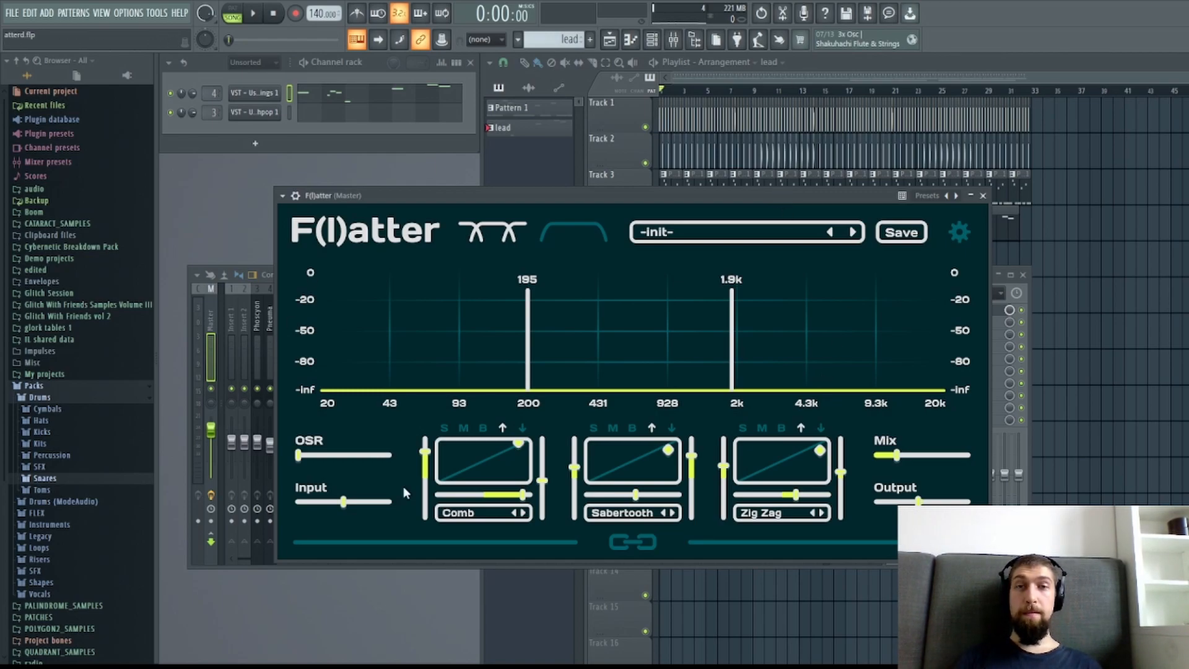
pyautogui.click(983, 196)
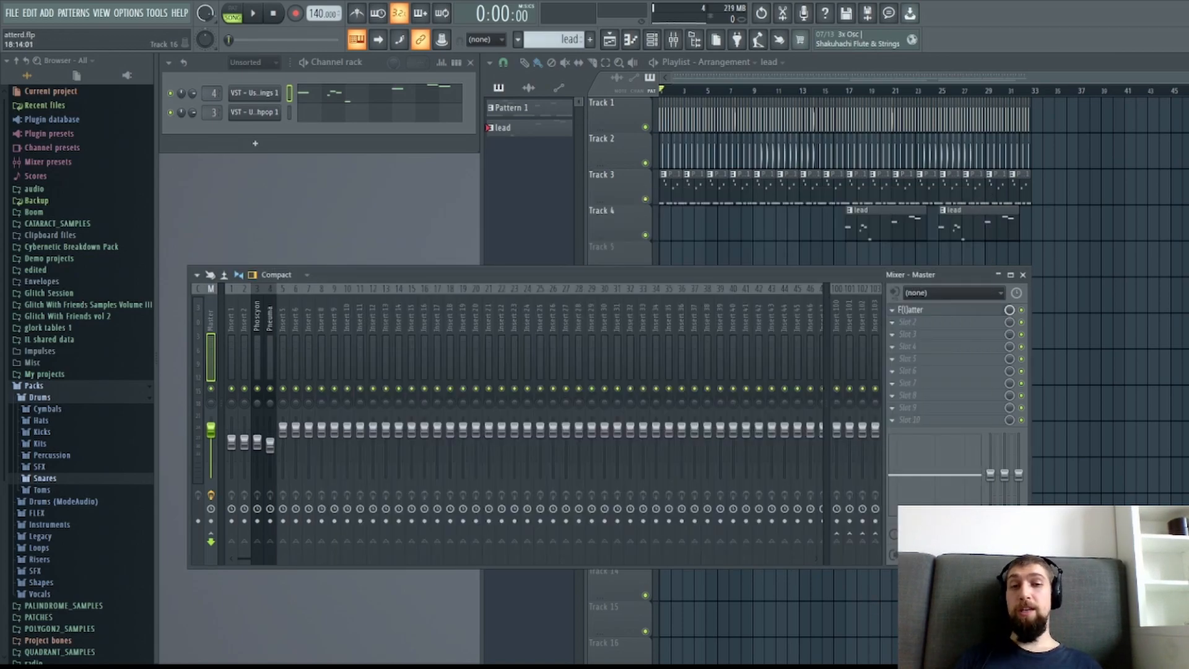